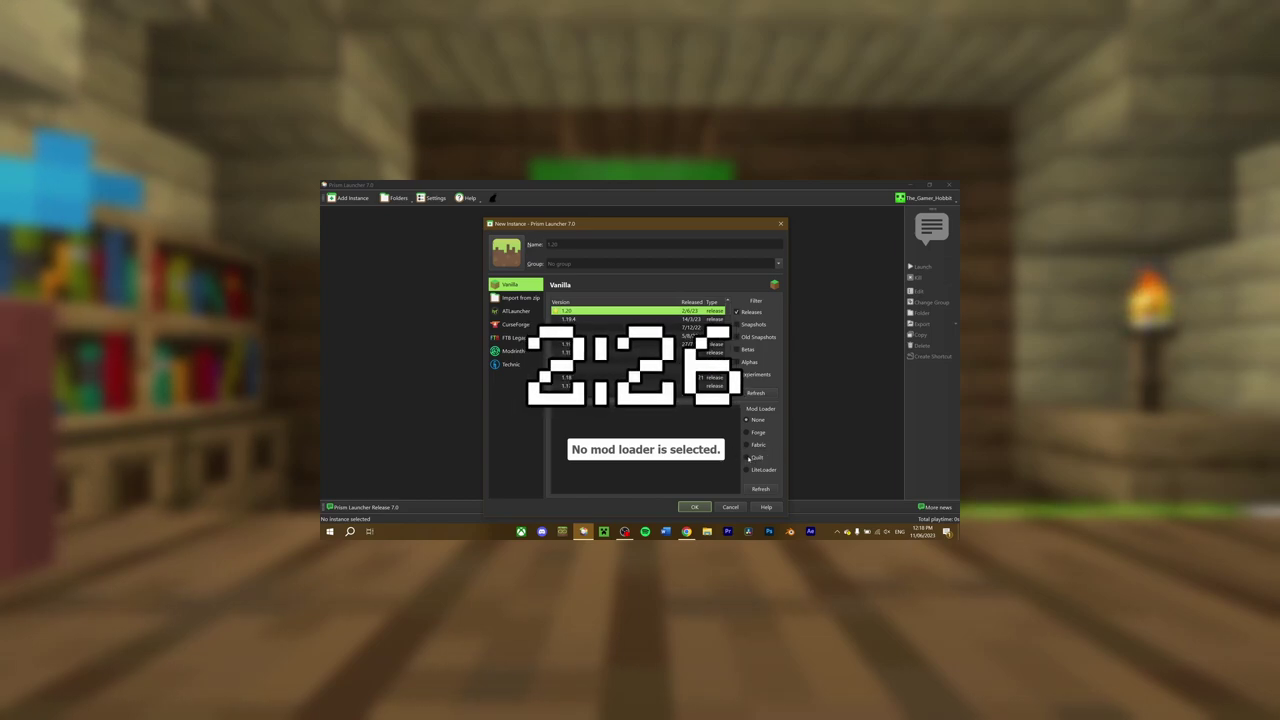
pyautogui.click(749, 458)
pyautogui.scroll(1, 636, 440)
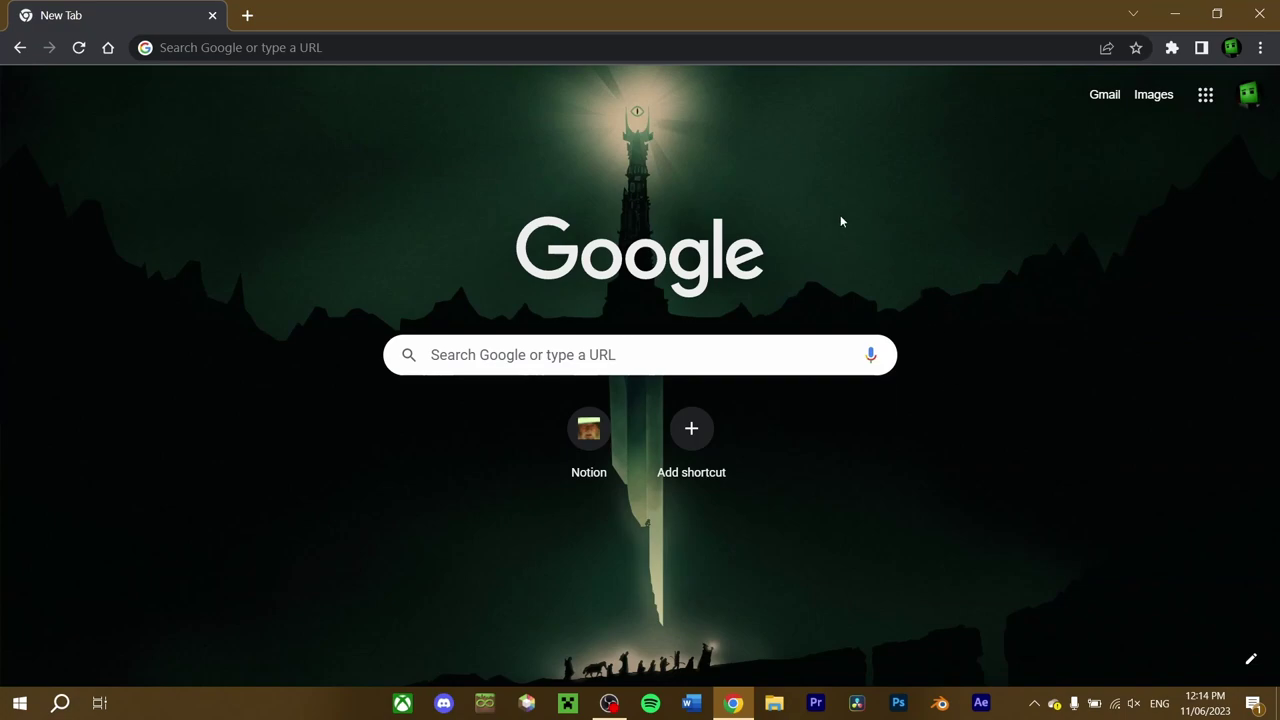
# Search the web for "minecraft quilt" and open the official QuiltMC website
pyautogui.click(513, 49)
pyautogui.write('minecra')
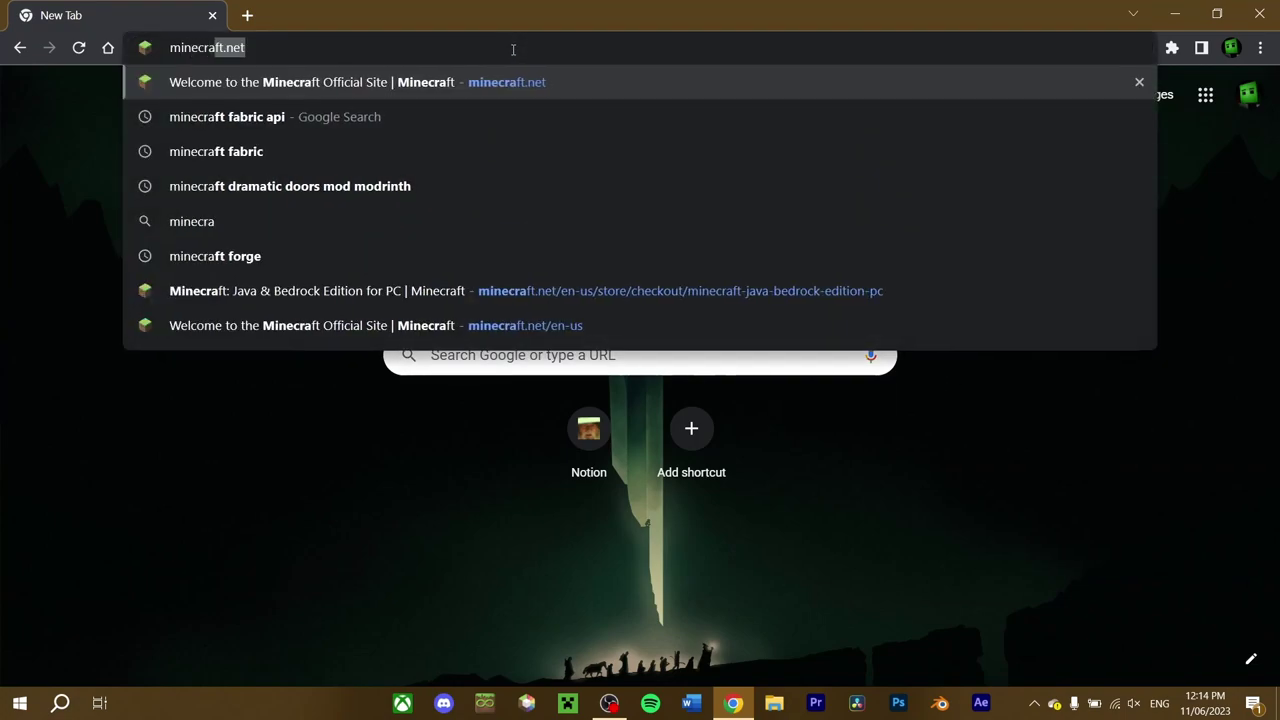
pyautogui.write('ft quilt')
pyautogui.press('Return')
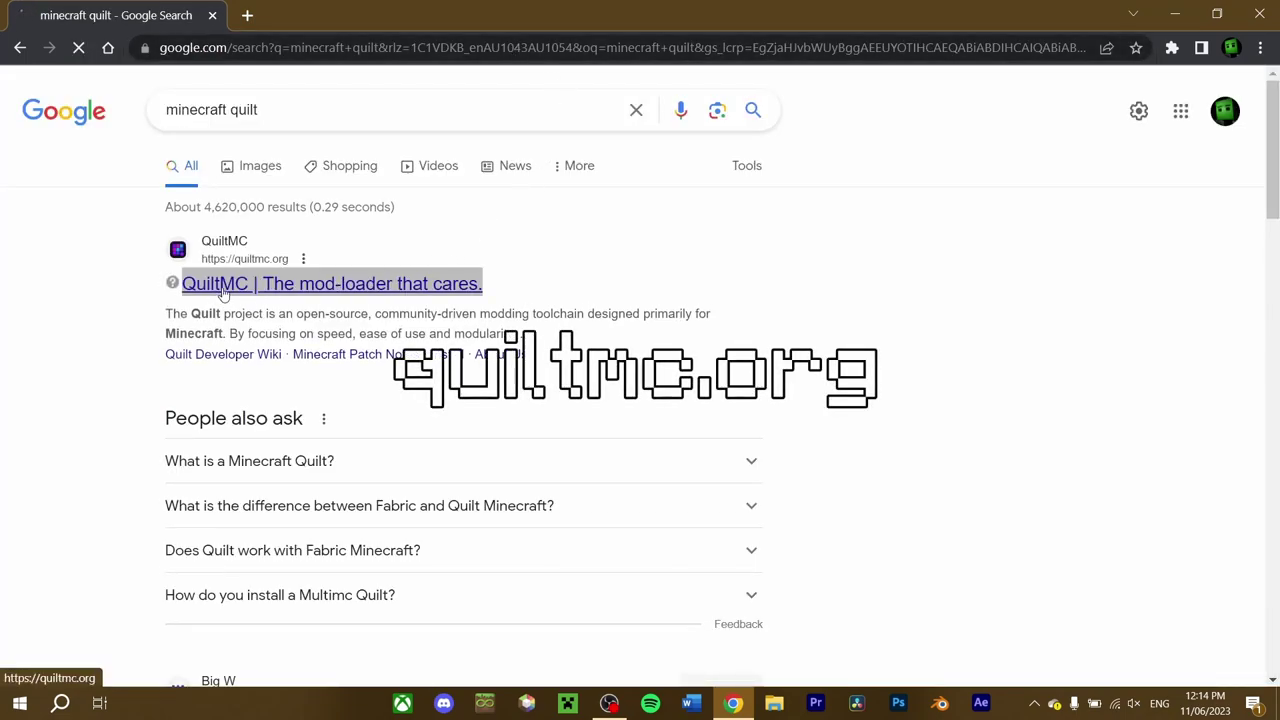
pyautogui.click(313, 290)
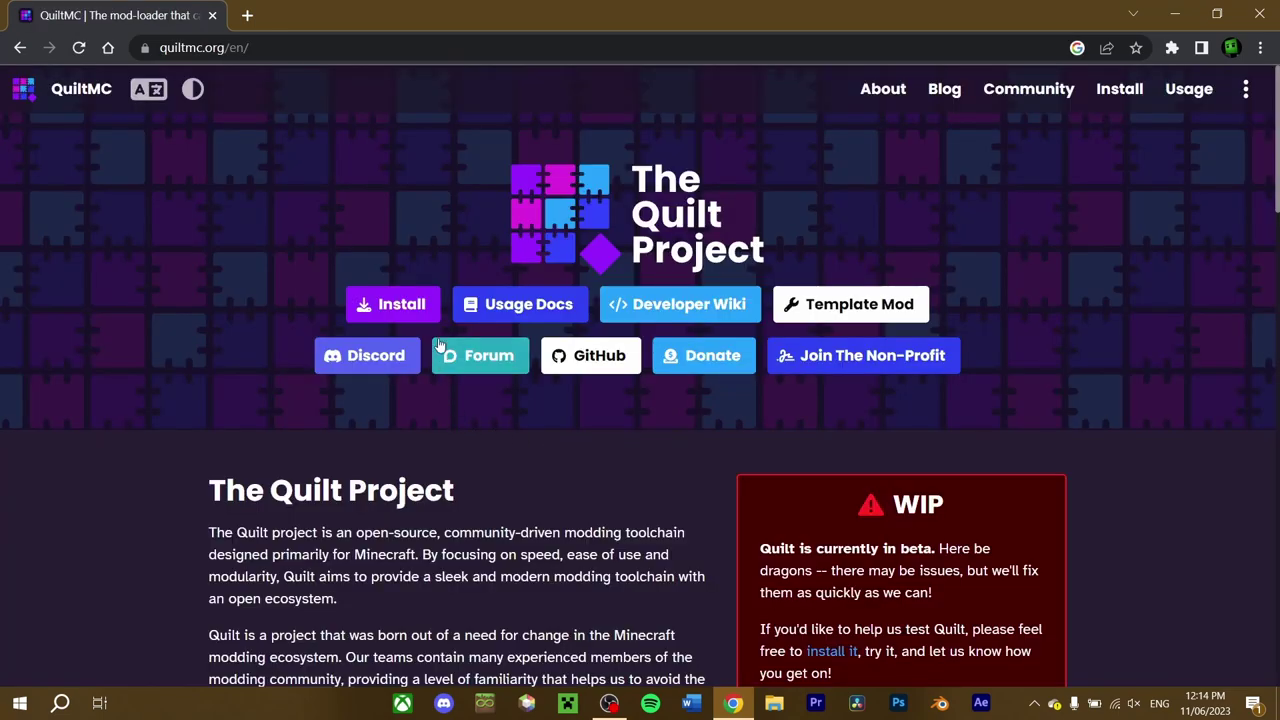
# Download the Universal (.jar) Quilt installer 0.5.1 from the site's client installation page
pyautogui.click(405, 307)
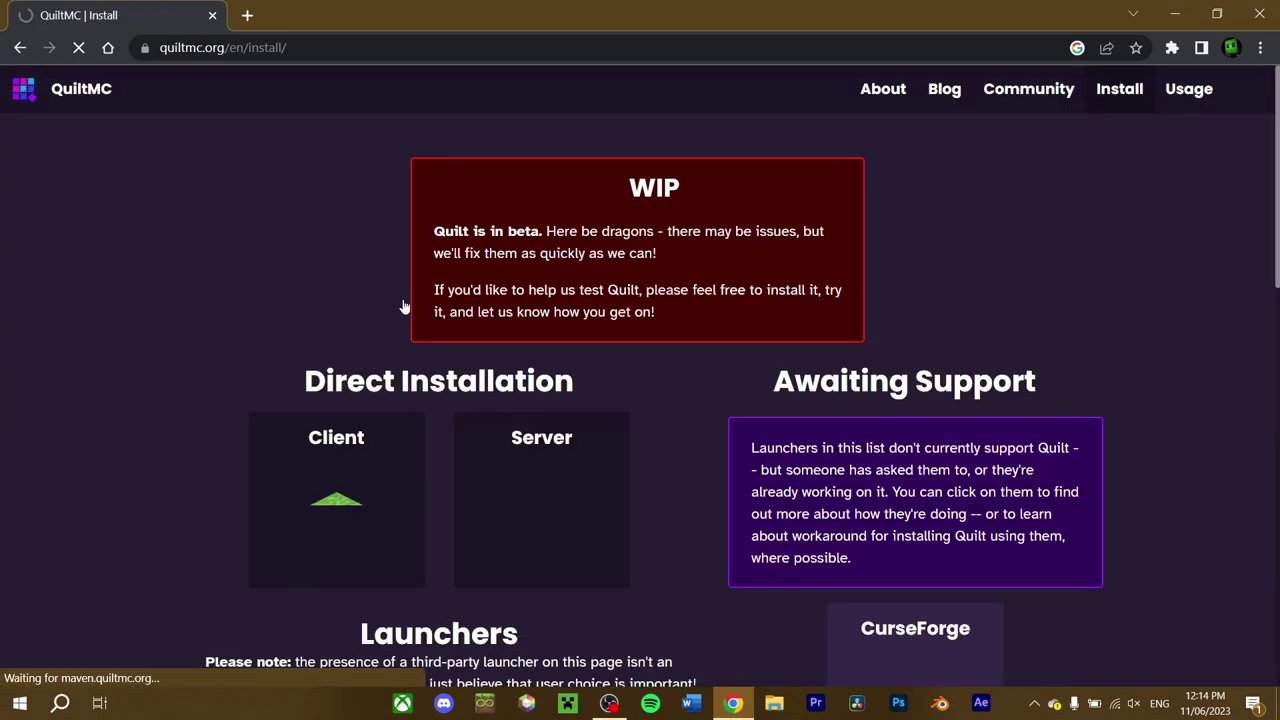
pyautogui.scroll(-1, 612, 313)
pyautogui.scroll(-1, 600, 305)
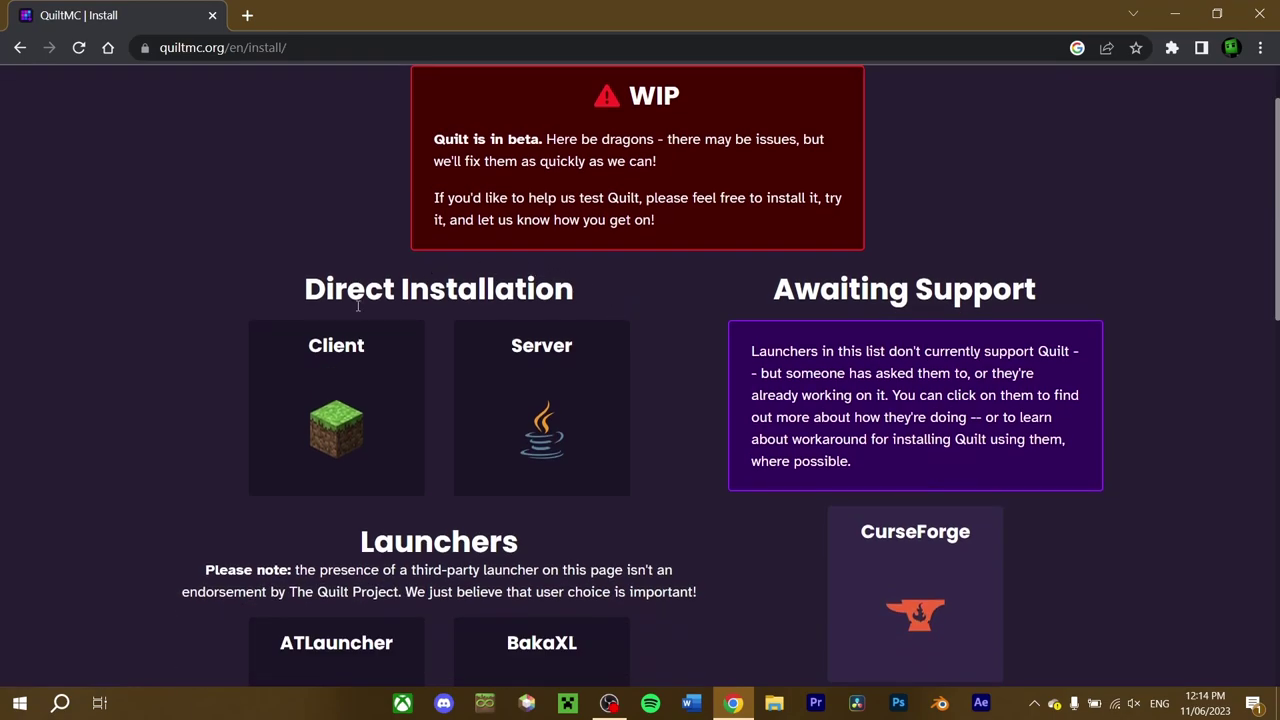
pyautogui.scroll(-3, 349, 318)
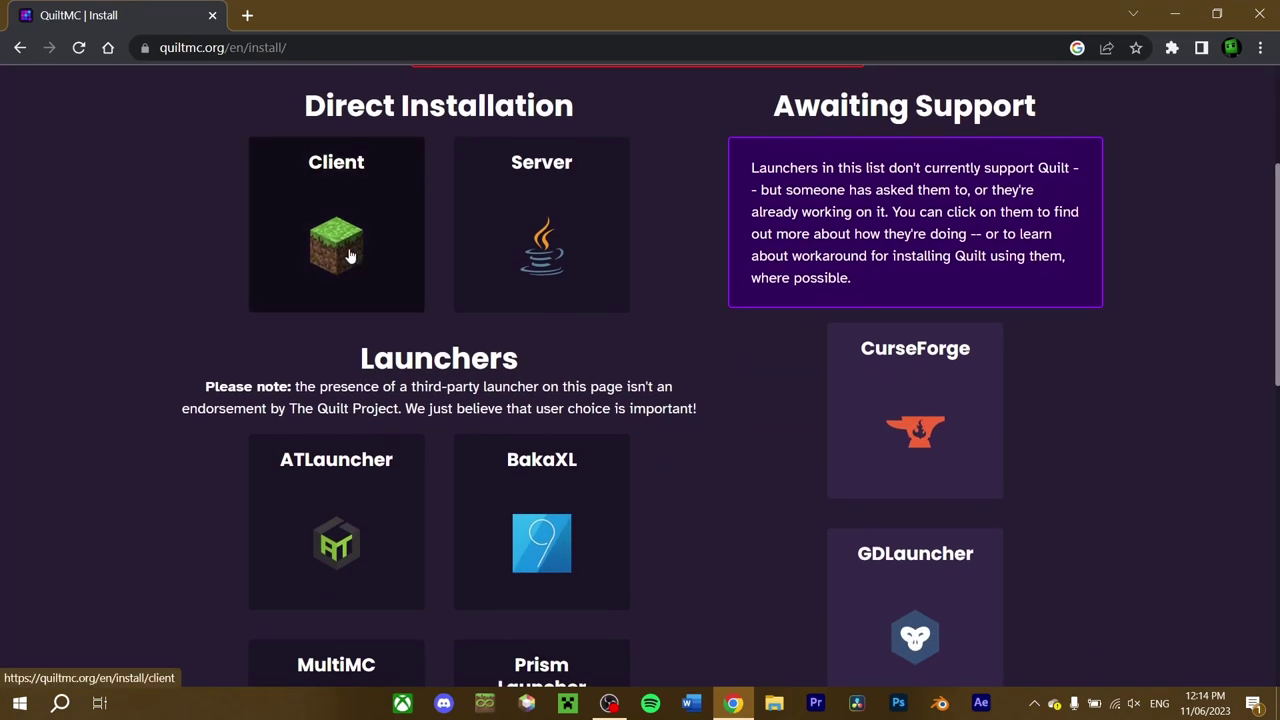
pyautogui.click(334, 250)
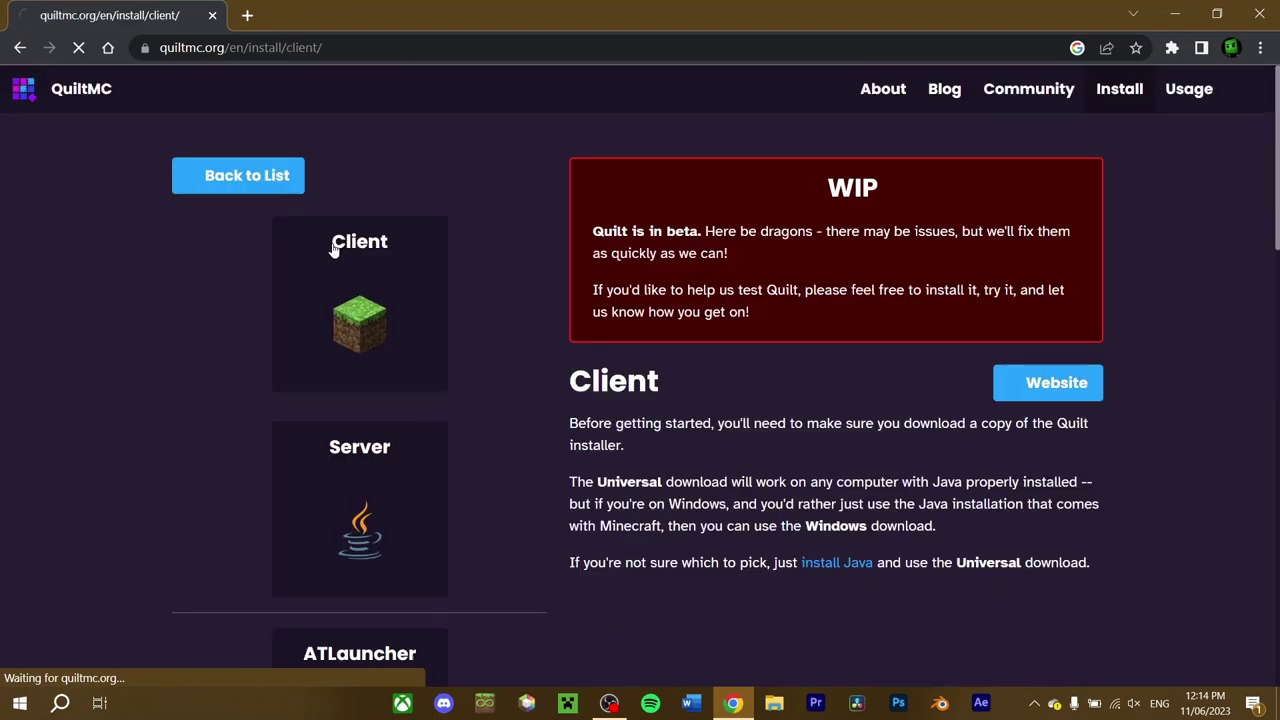
pyautogui.scroll(-1, 614, 353)
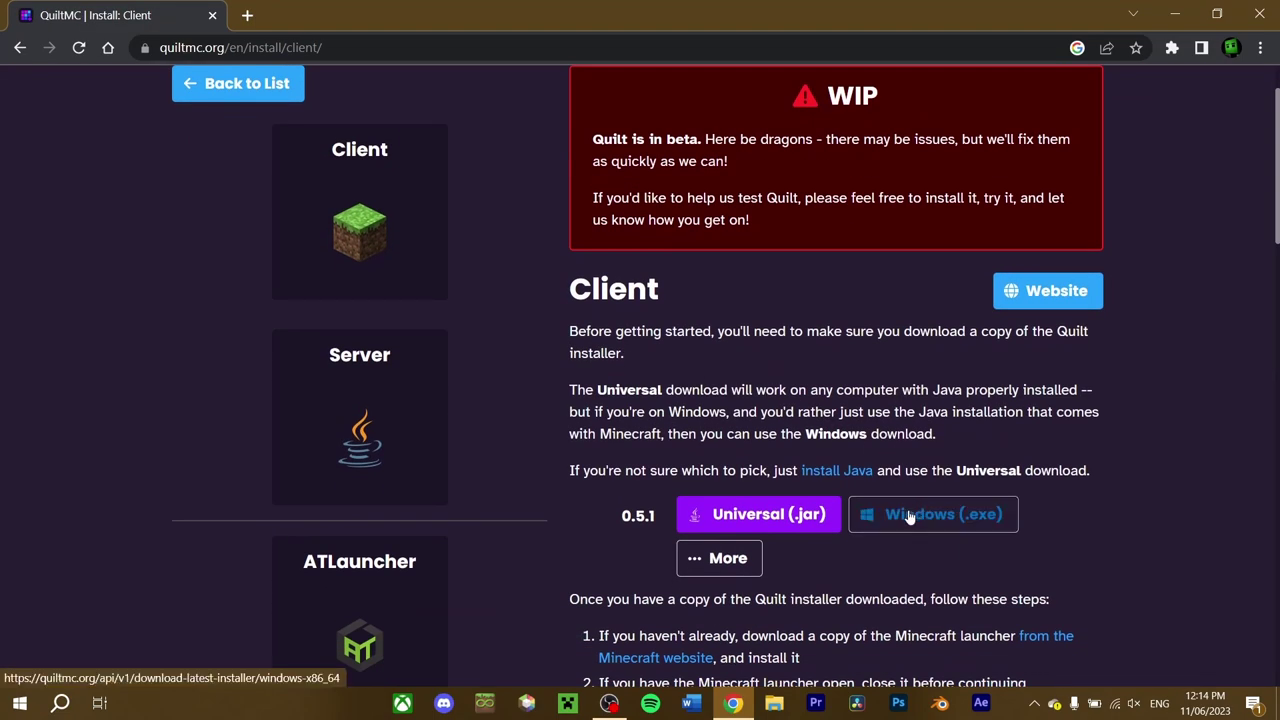
pyautogui.click(762, 522)
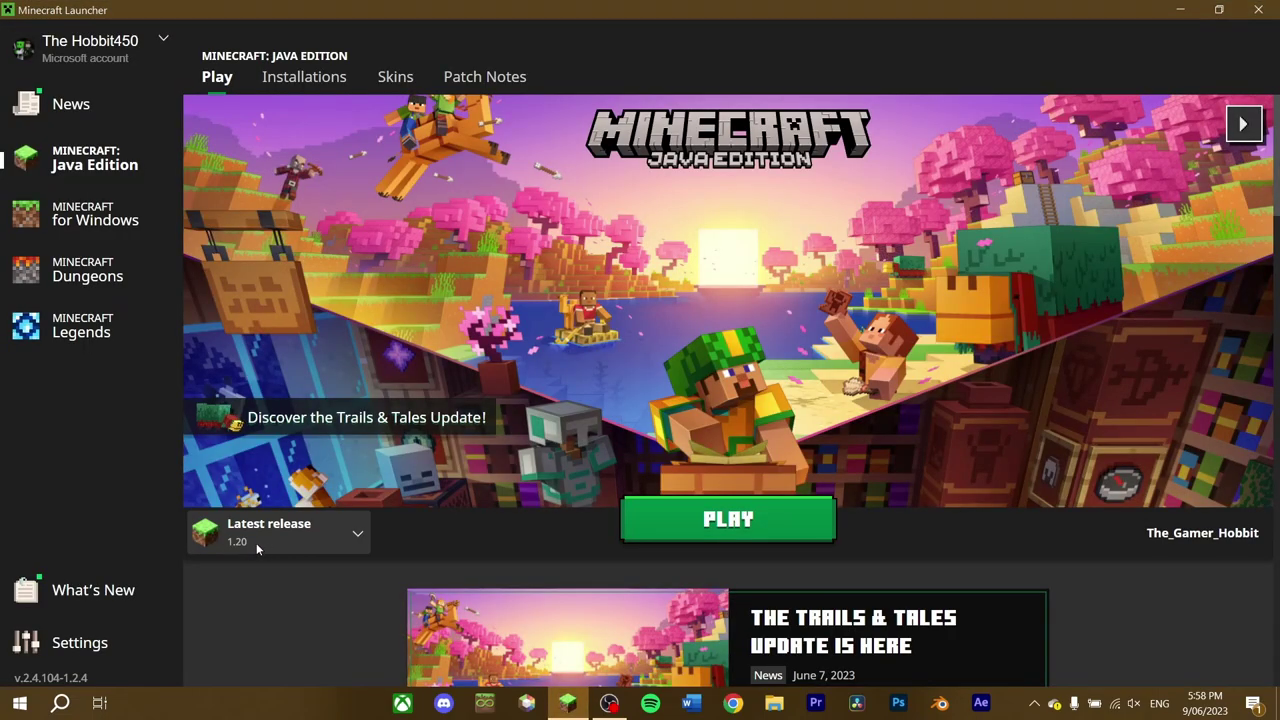
# Switch to Minecraft Launcher and start the latest release 1.20 of Java Edition
pyautogui.click(700, 519)
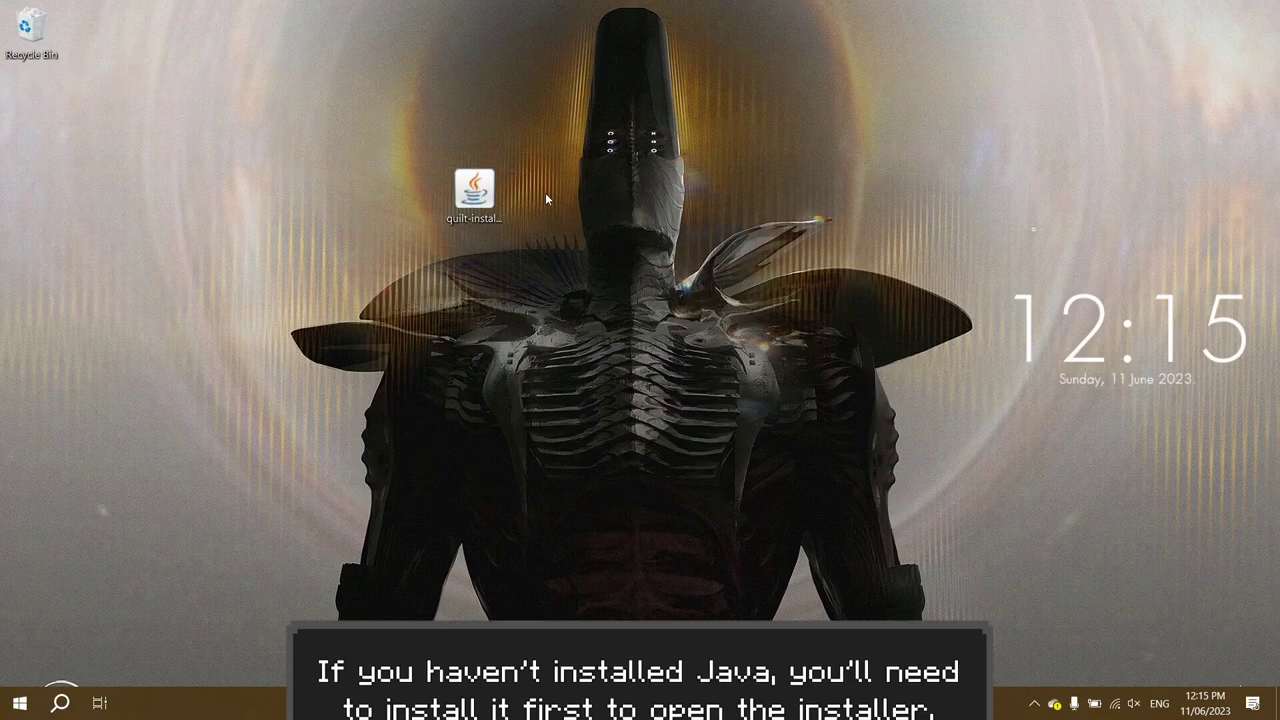
# Run the downloaded Quilt installer file on the desktop by choosing a program to open it with
pyautogui.rightClick(487, 216)
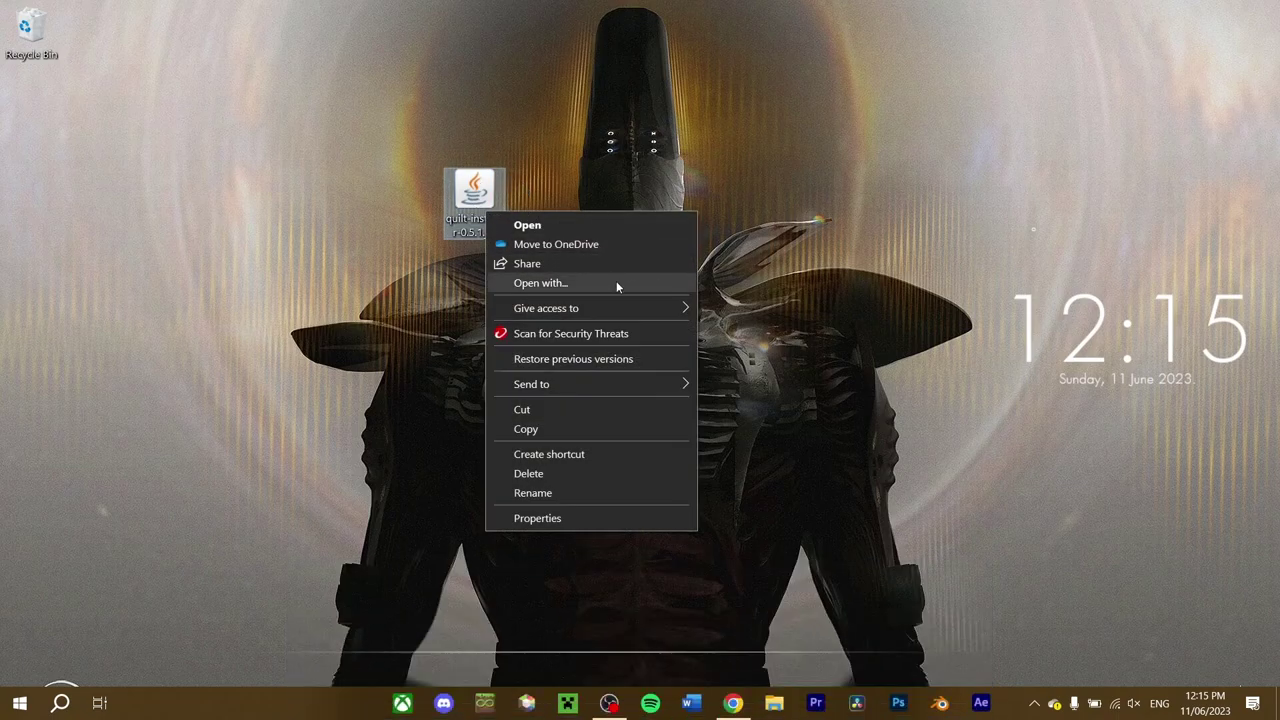
pyautogui.click(616, 281)
pyautogui.click(678, 476)
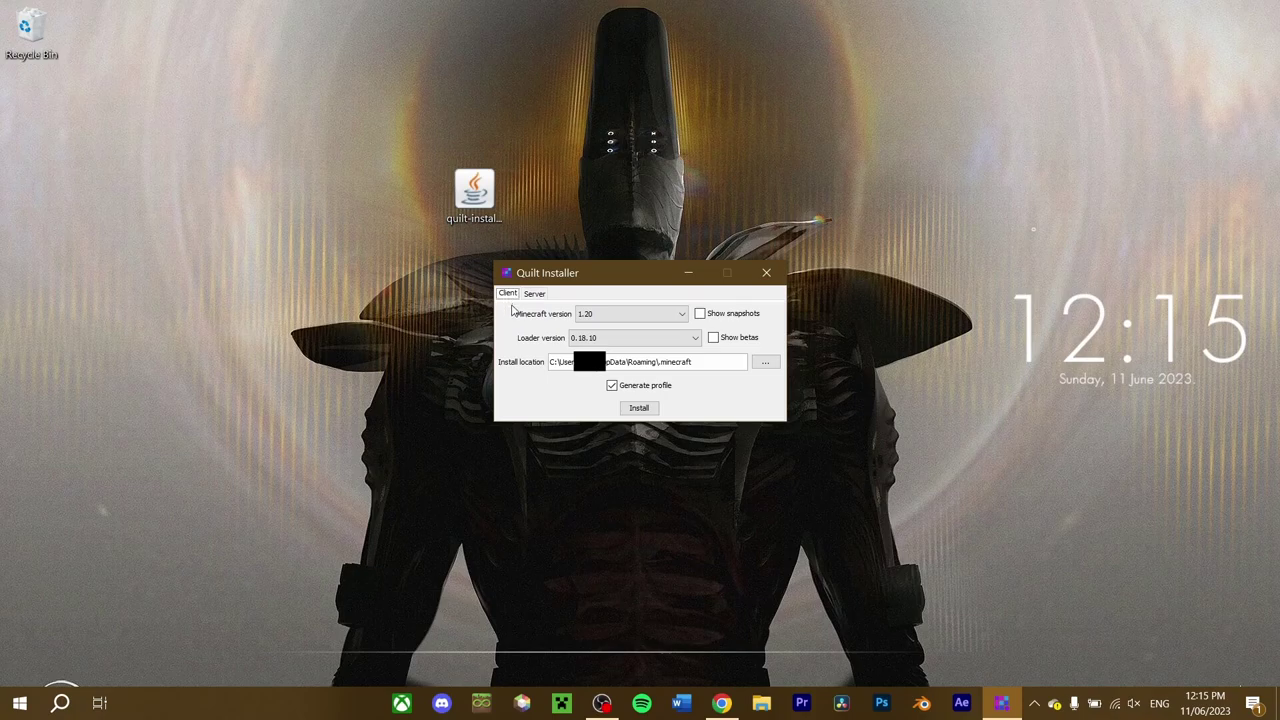
# Install the Quilt client for Minecraft 1.20 with loader version 0.18.10 and profile generation enabled
pyautogui.click(535, 294)
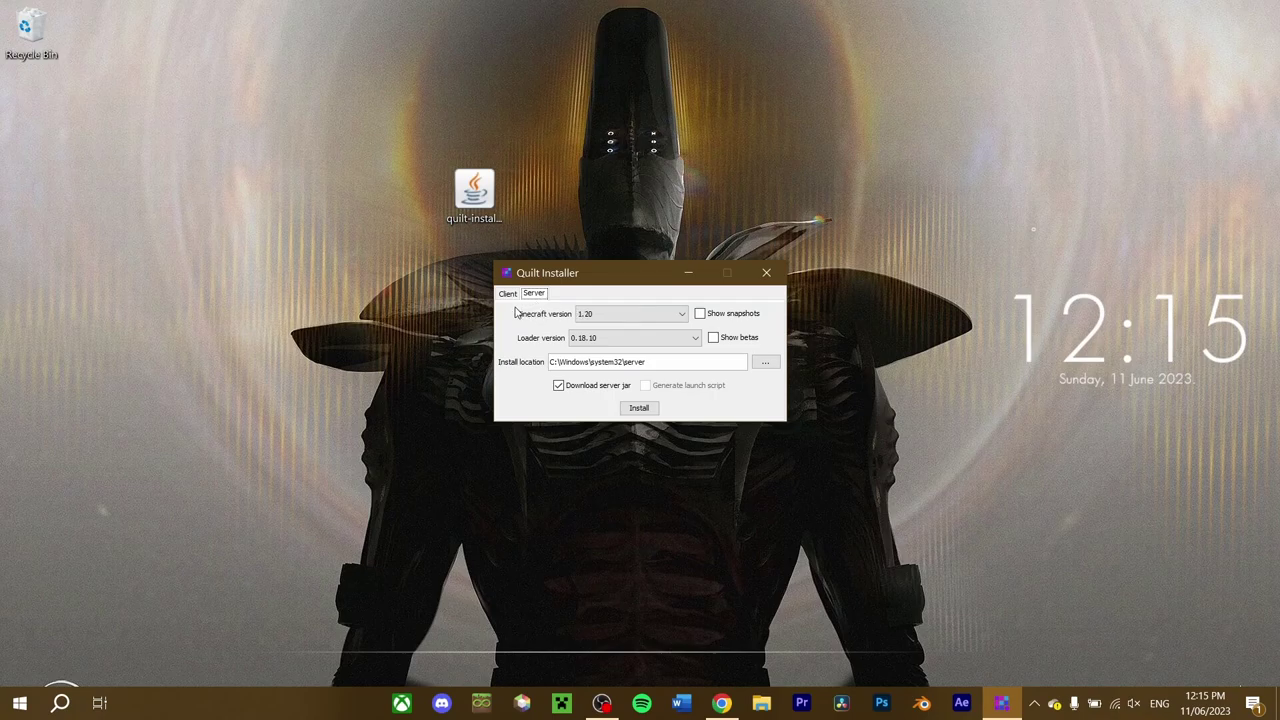
pyautogui.click(507, 295)
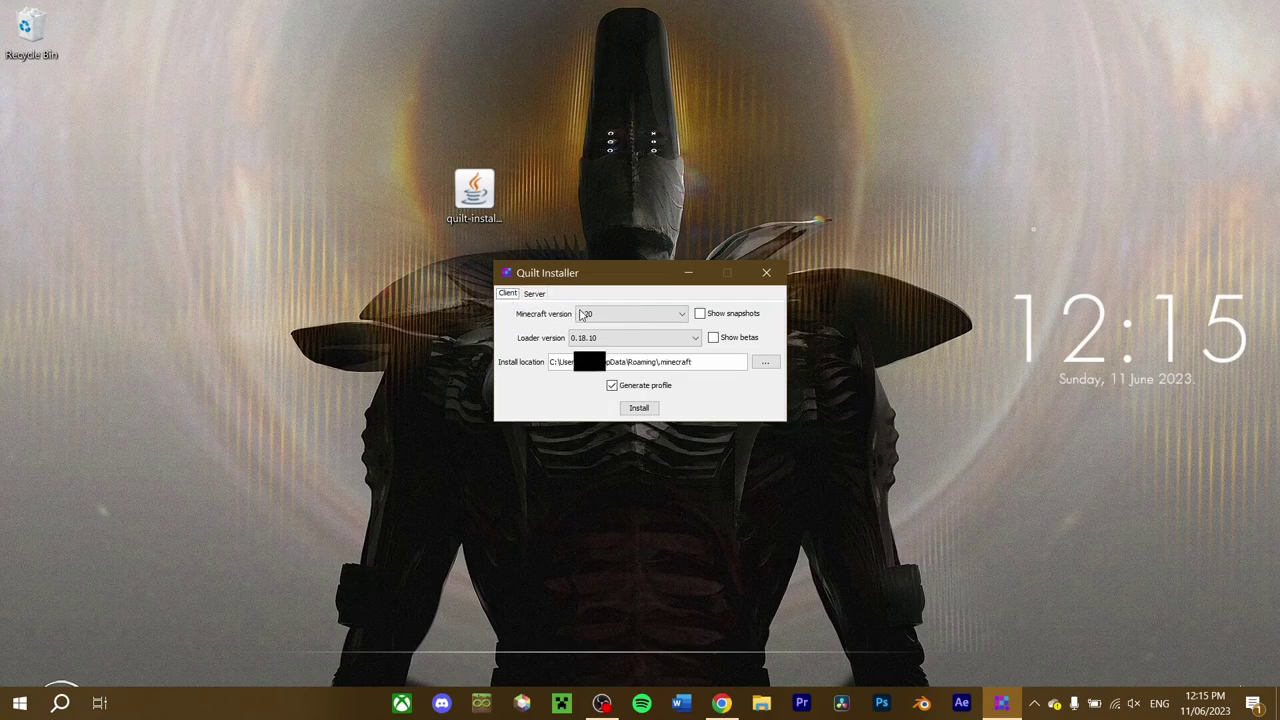
pyautogui.click(617, 316)
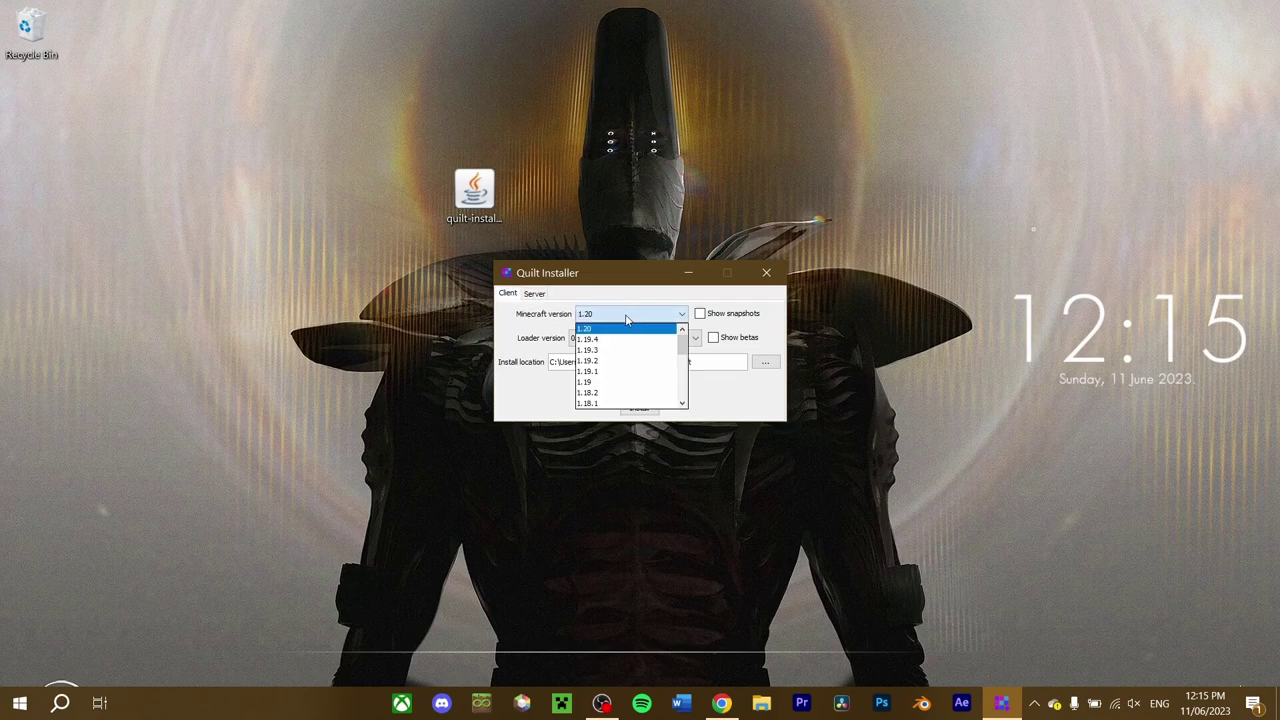
pyautogui.click(623, 317)
pyautogui.click(620, 339)
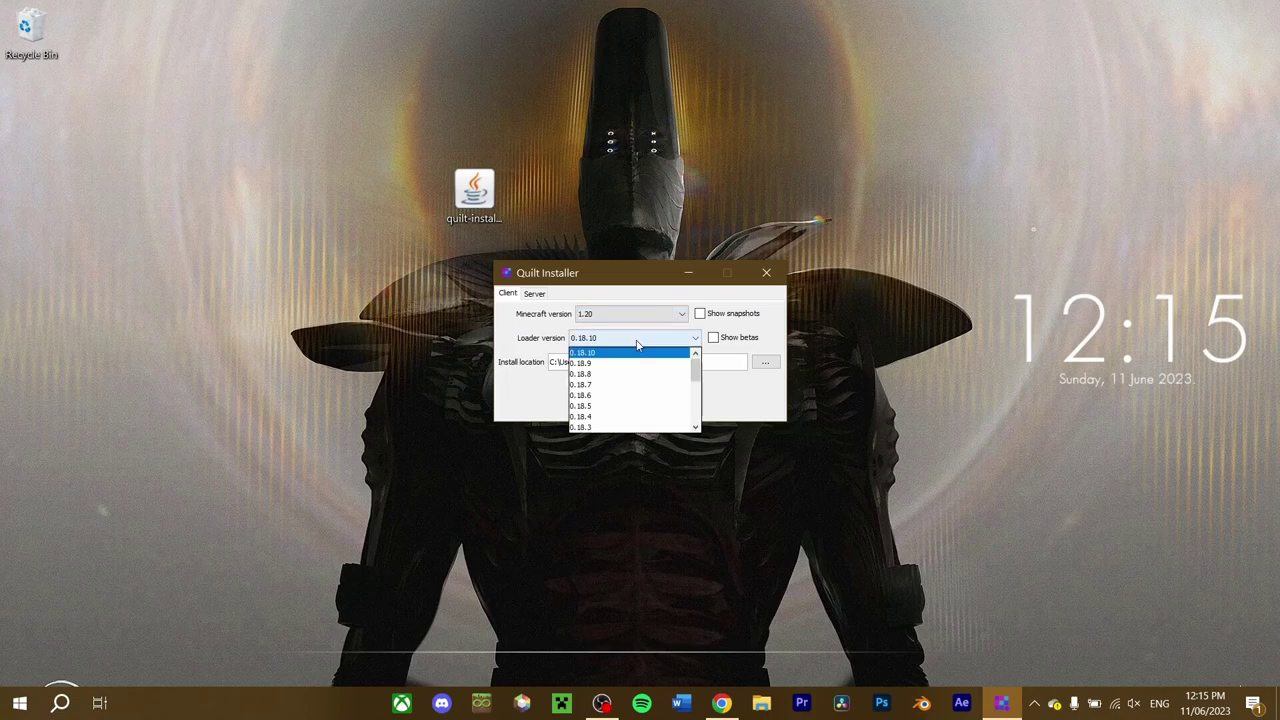
pyautogui.click(618, 342)
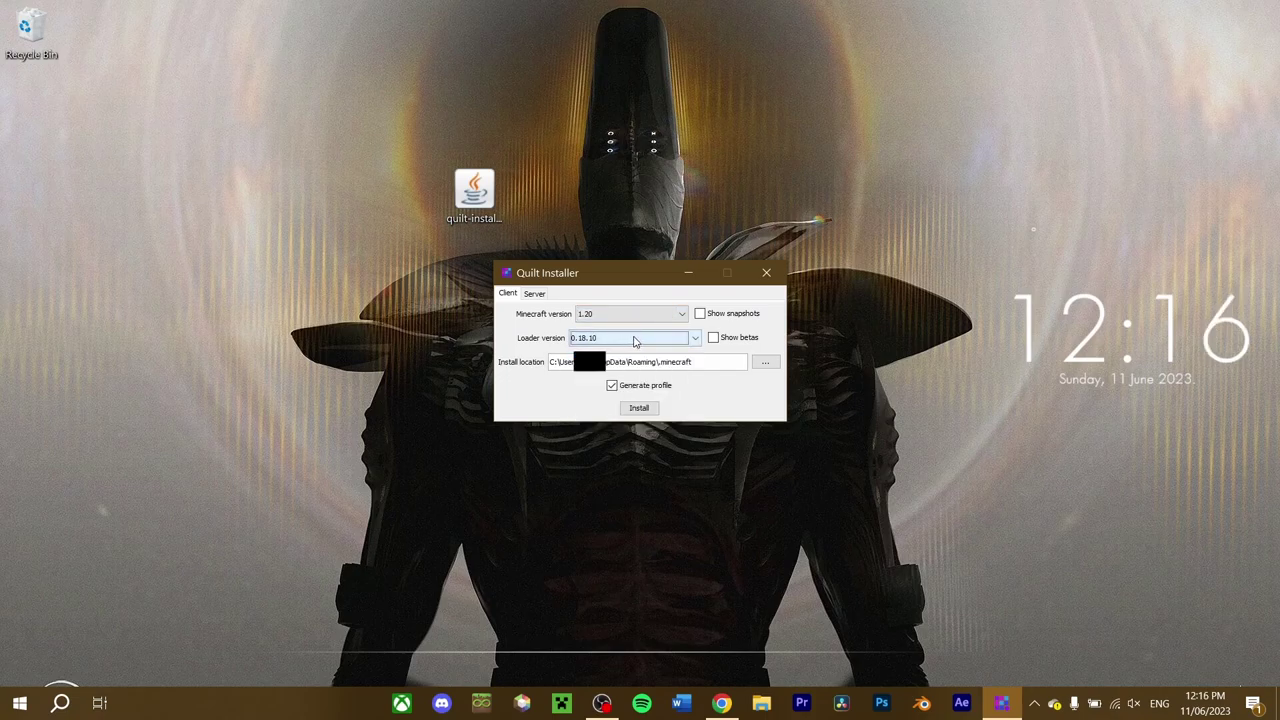
pyautogui.click(622, 392)
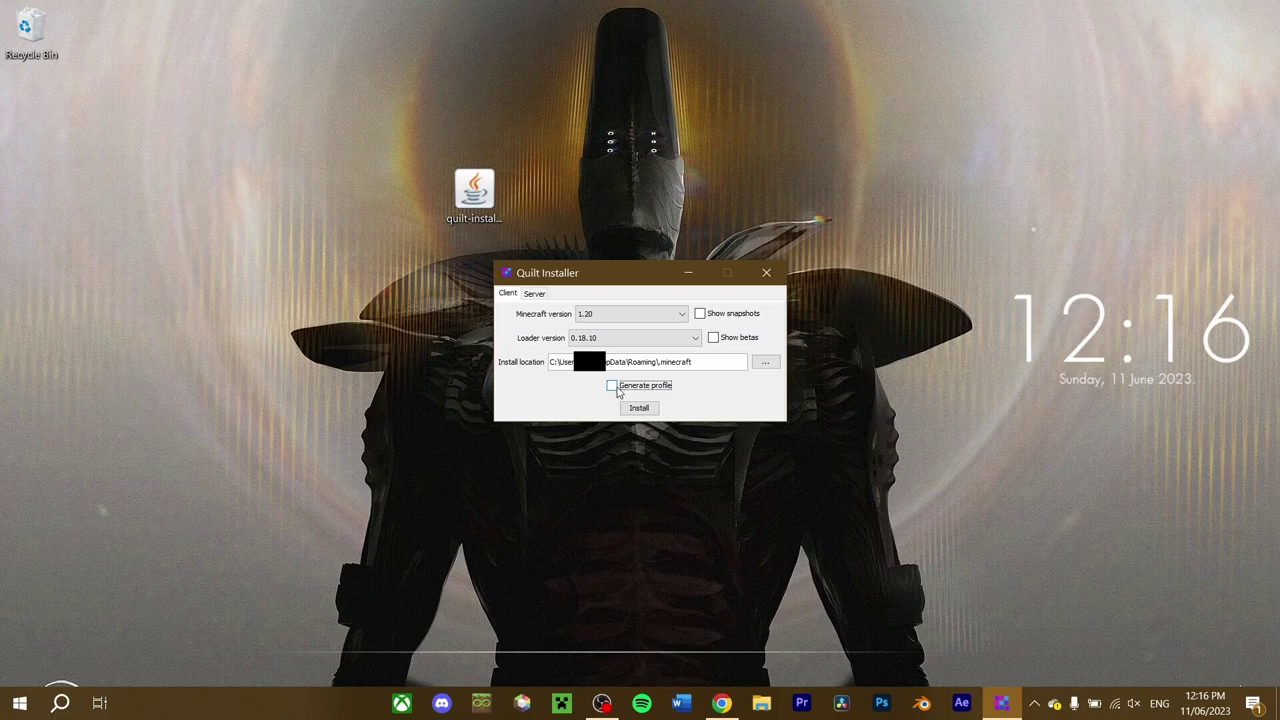
pyautogui.click(622, 391)
pyautogui.click(623, 408)
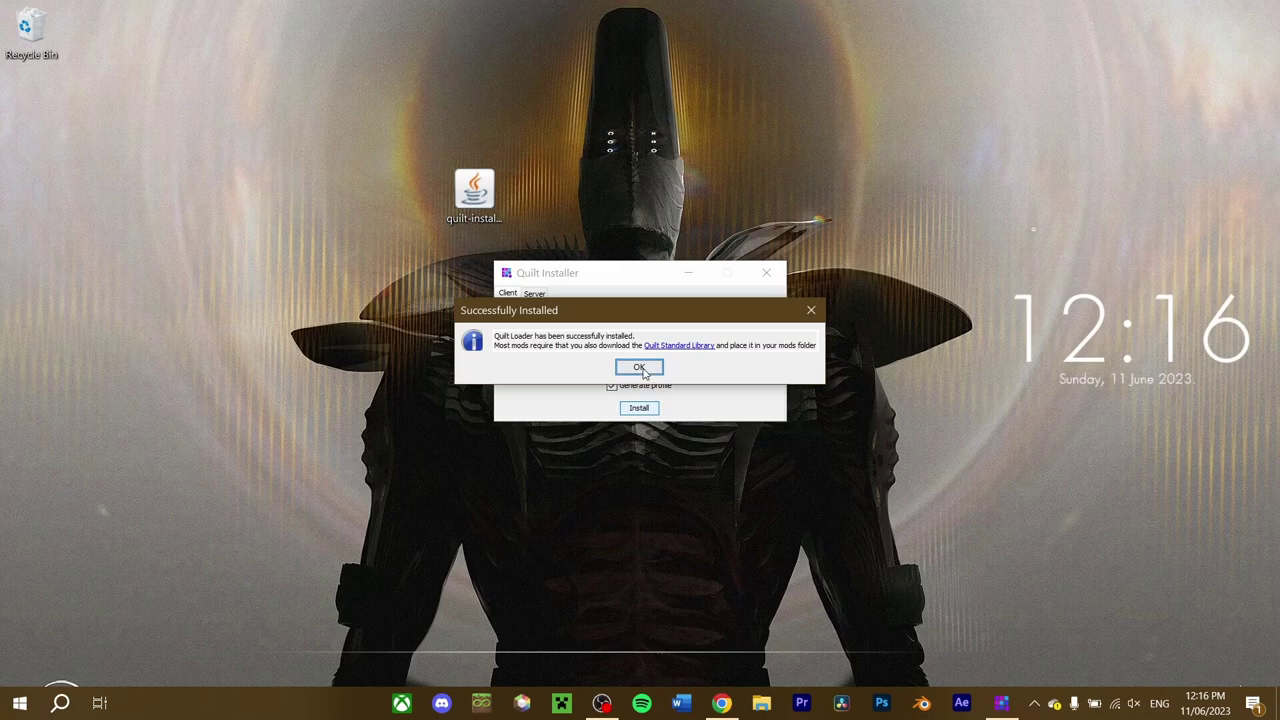
pyautogui.click(640, 369)
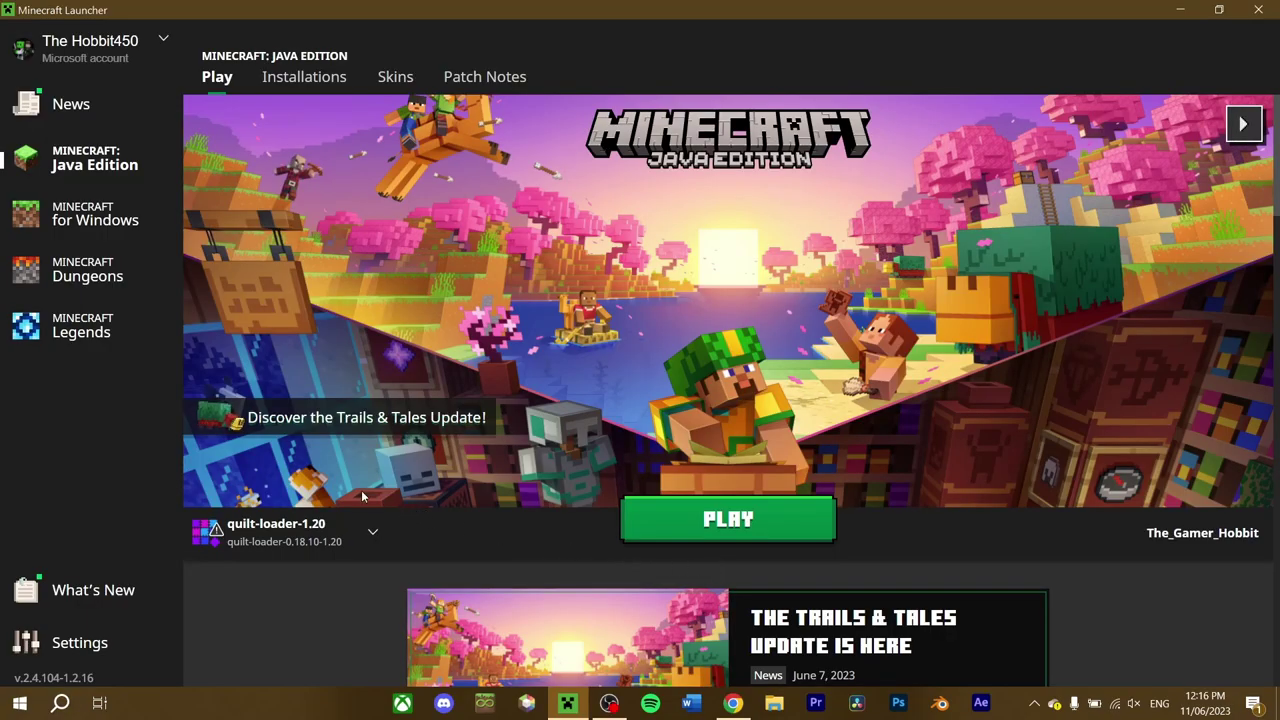
# Select the quilt-loader-1.20 installation in Minecraft Launcher and start the game with it
pyautogui.moveTo(300, 543)
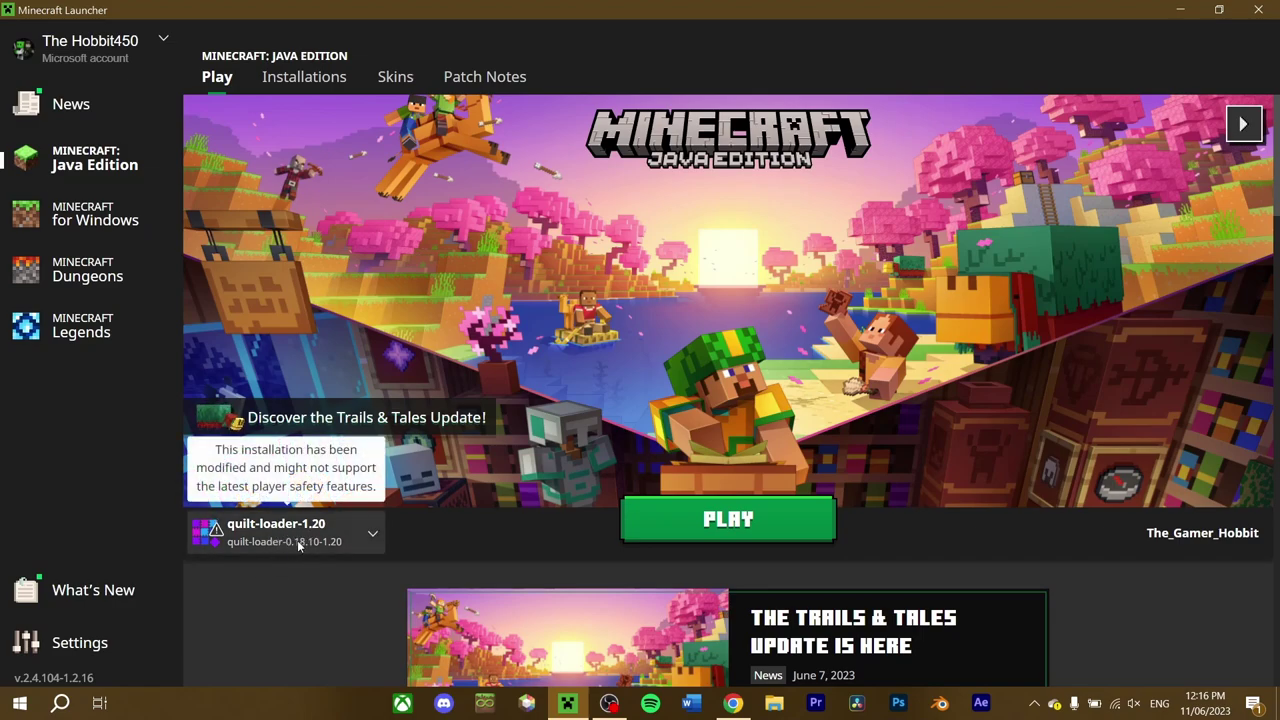
pyautogui.click(372, 537)
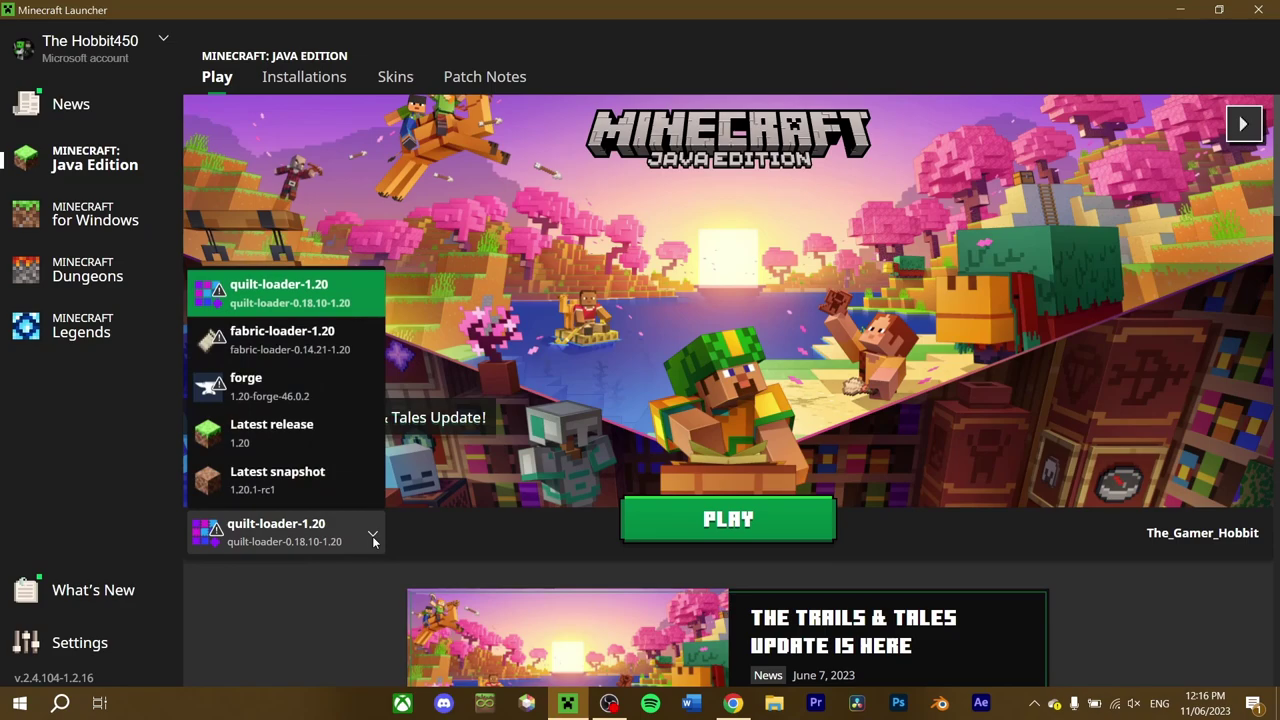
pyautogui.click(326, 294)
pyautogui.click(686, 526)
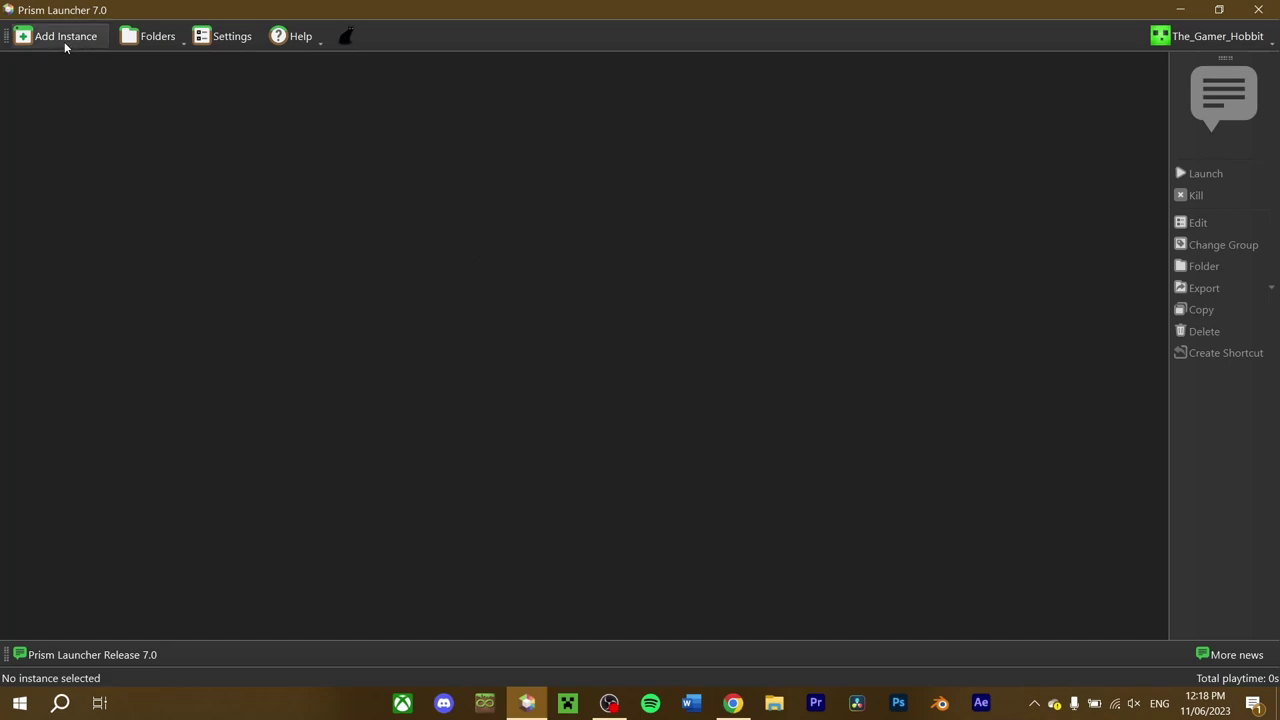
# Create a Minecraft 1.20 instance in Prism Launcher with Quilt 0.18.10 as its mod loader
pyautogui.rightClick(184, 128)
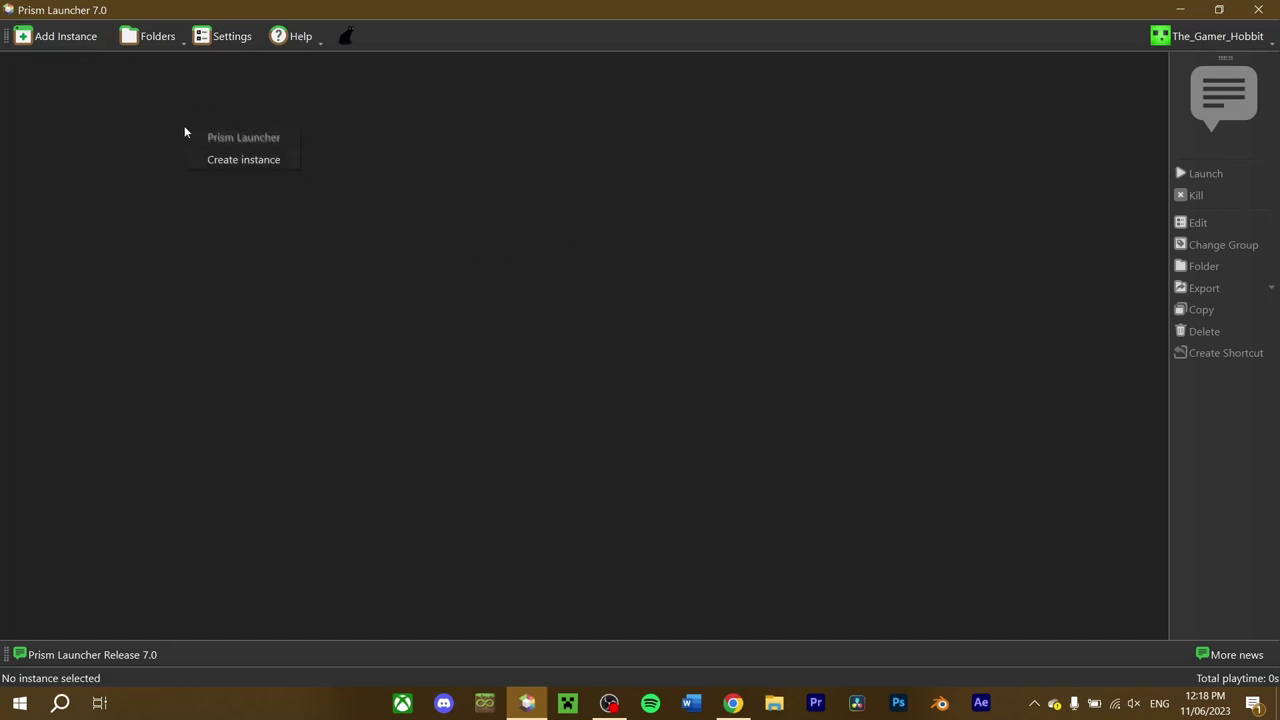
pyautogui.click(237, 163)
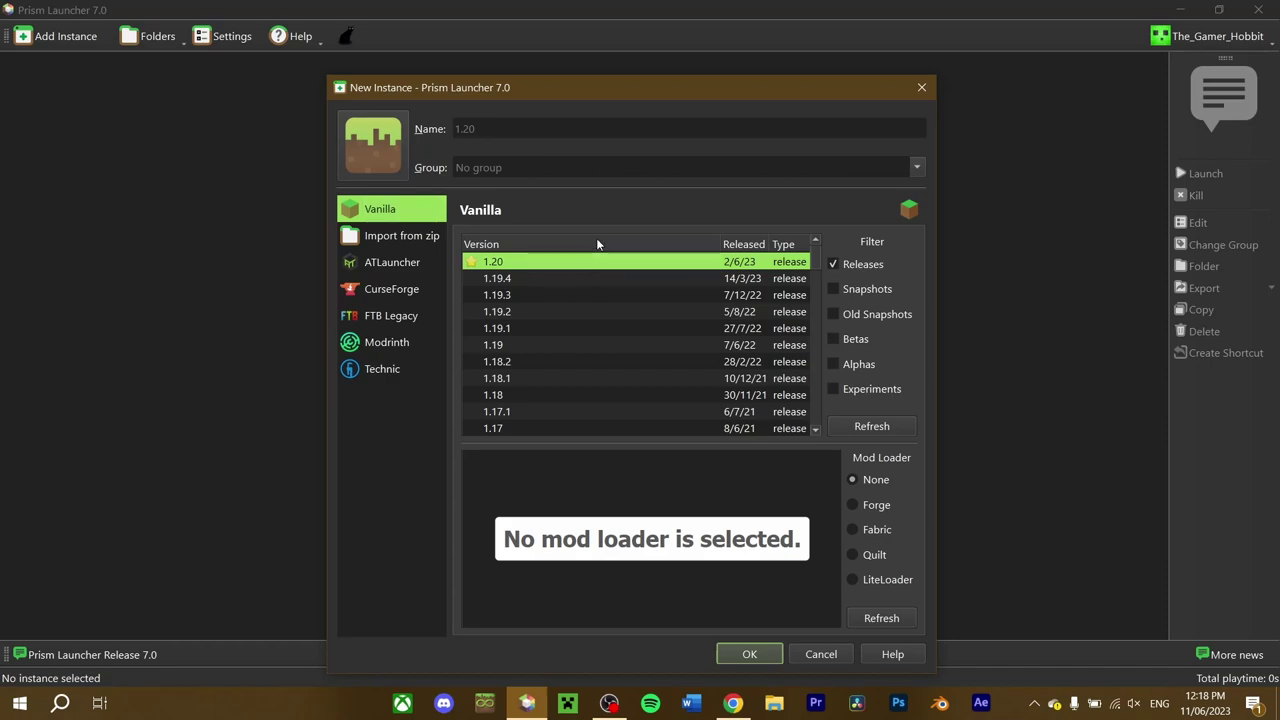
pyautogui.click(853, 554)
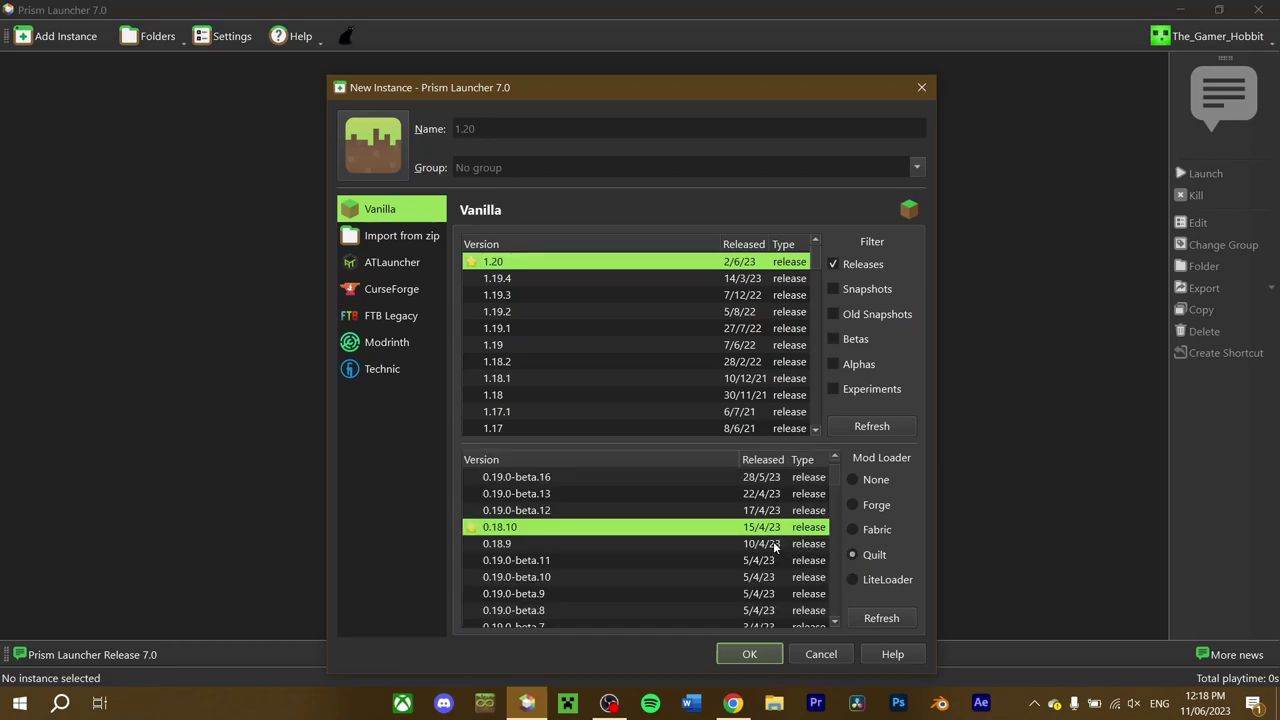
pyautogui.scroll(1, 632, 514)
pyautogui.scroll(-1, 593, 514)
pyautogui.click(749, 654)
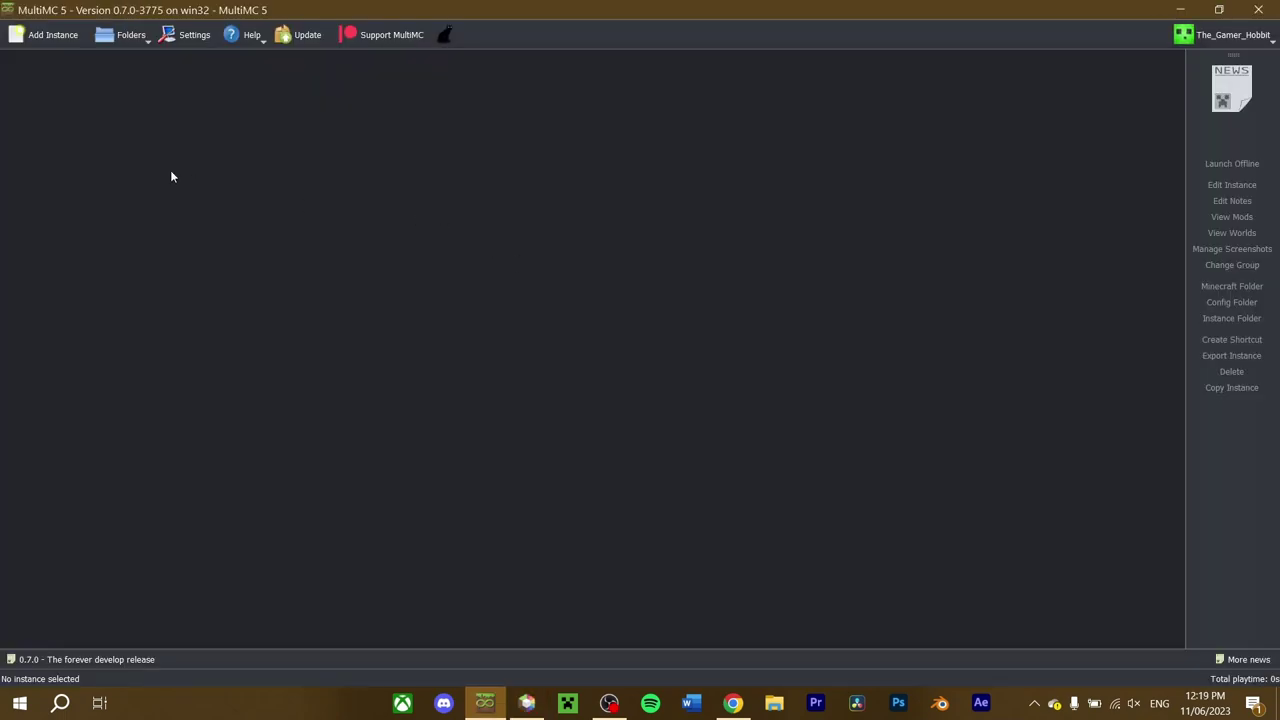
# Switch to MultiMC and create a vanilla Minecraft 1.20 instance
pyautogui.click(58, 36)
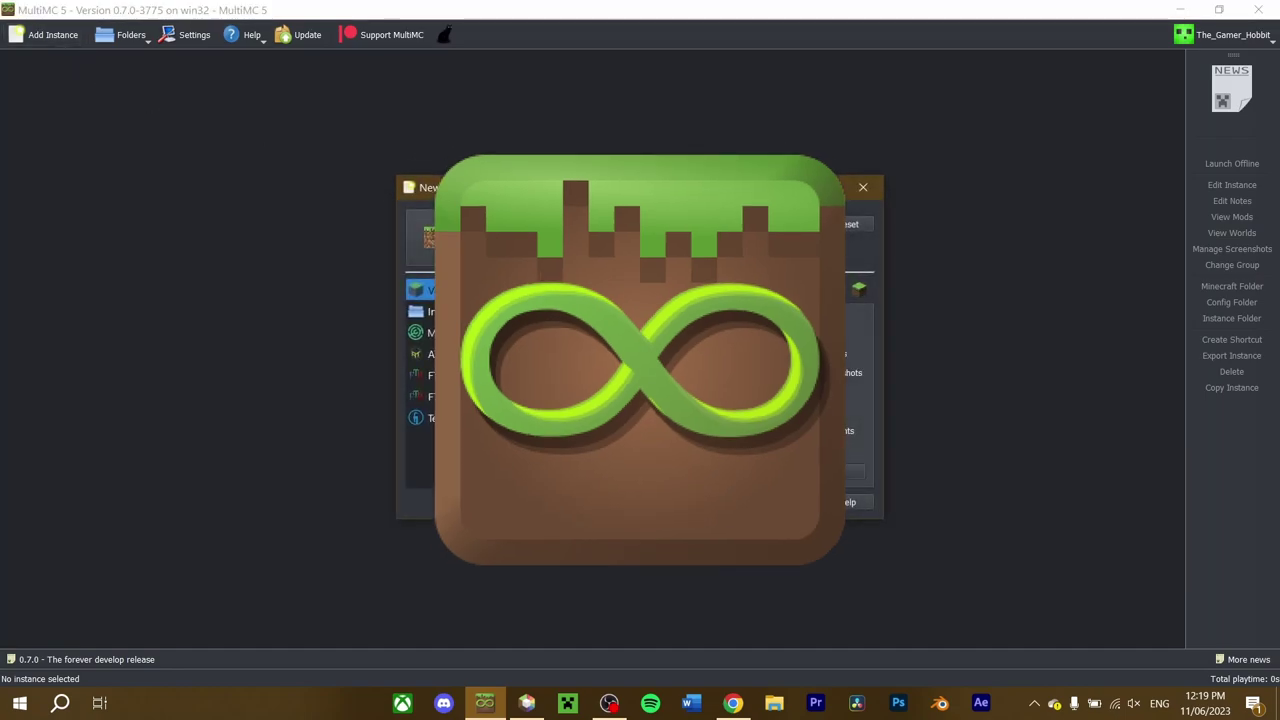
pyautogui.click(719, 506)
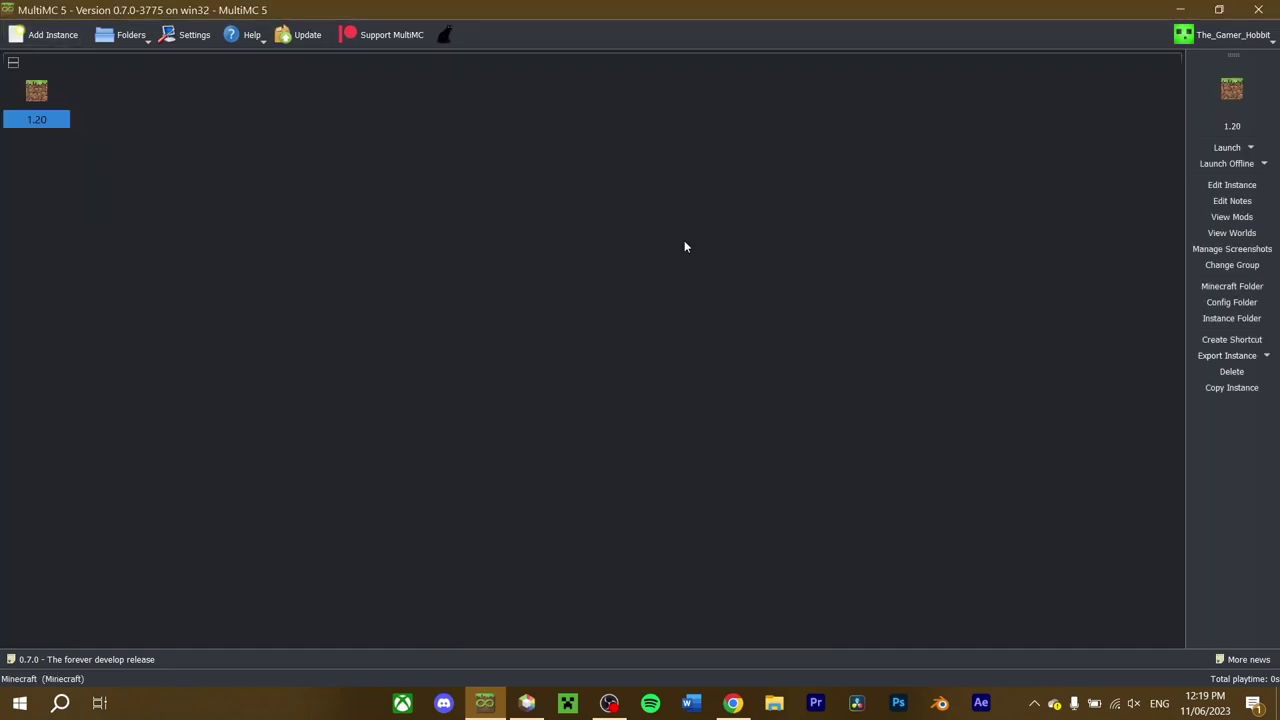
# Edit the new 1.20 instance to install Quilt Loader 0.18.10, and launch it
pyautogui.click(1232, 186)
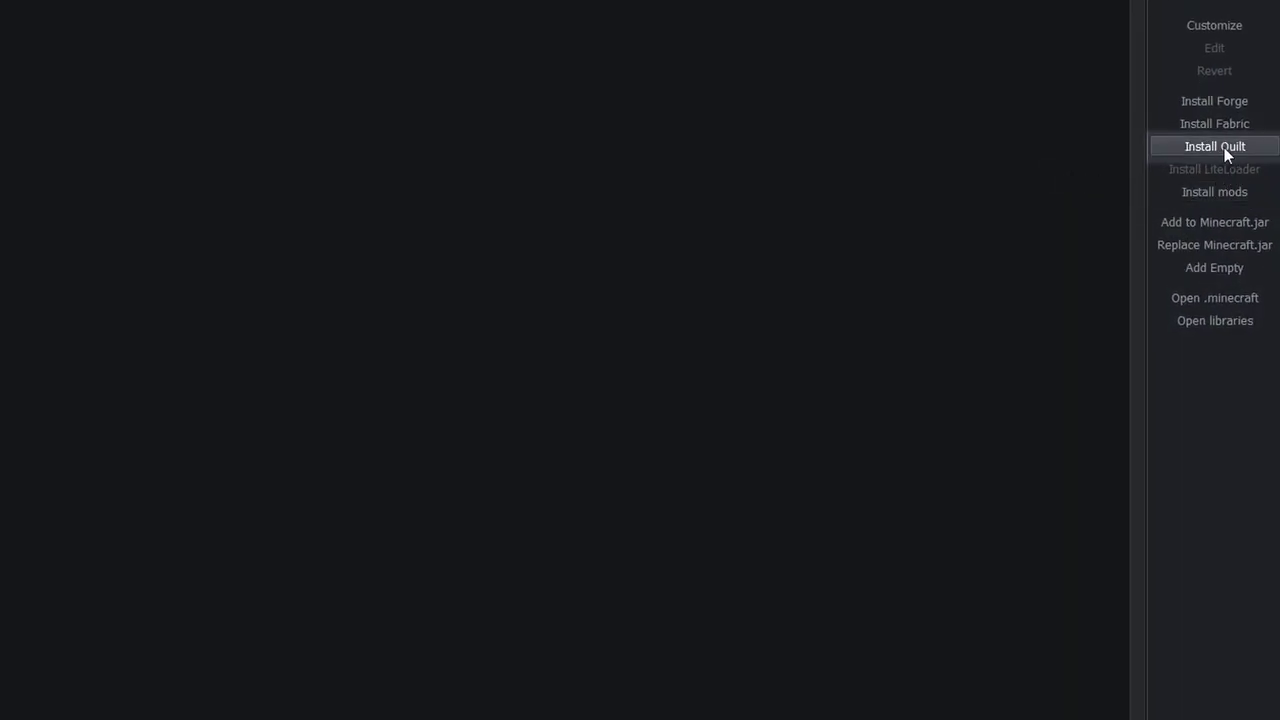
pyautogui.click(1225, 146)
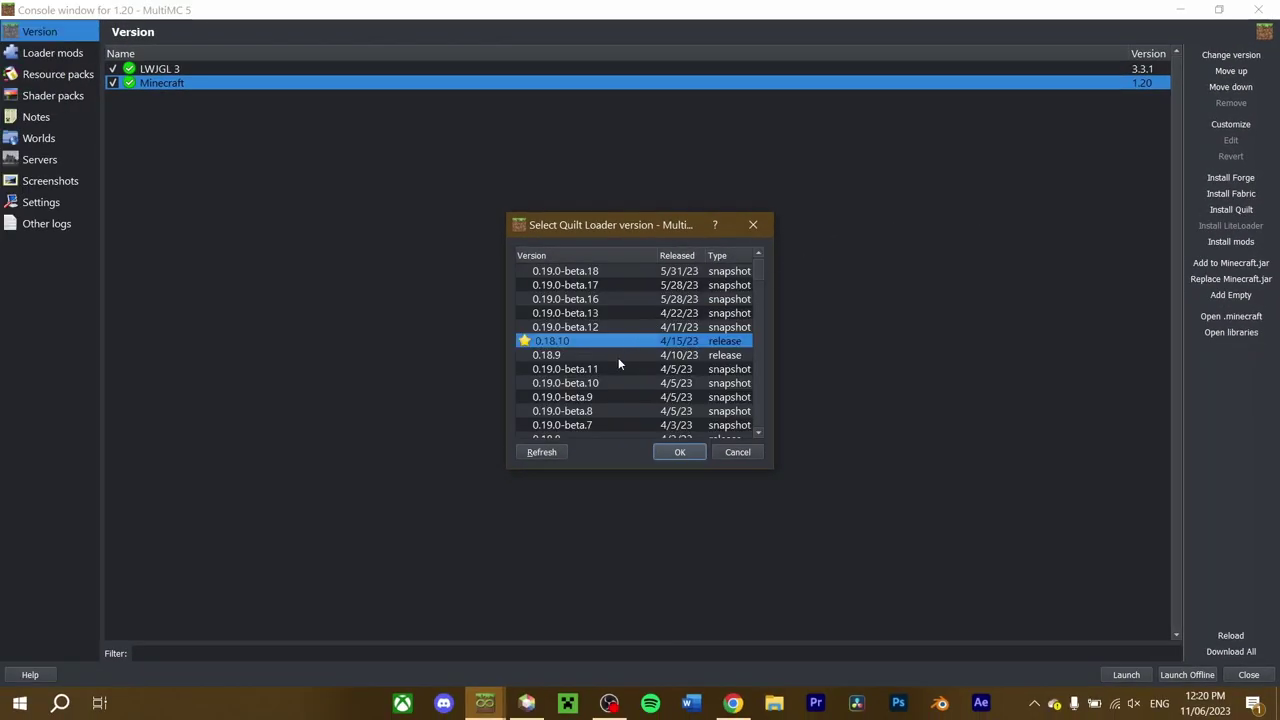
pyautogui.click(678, 452)
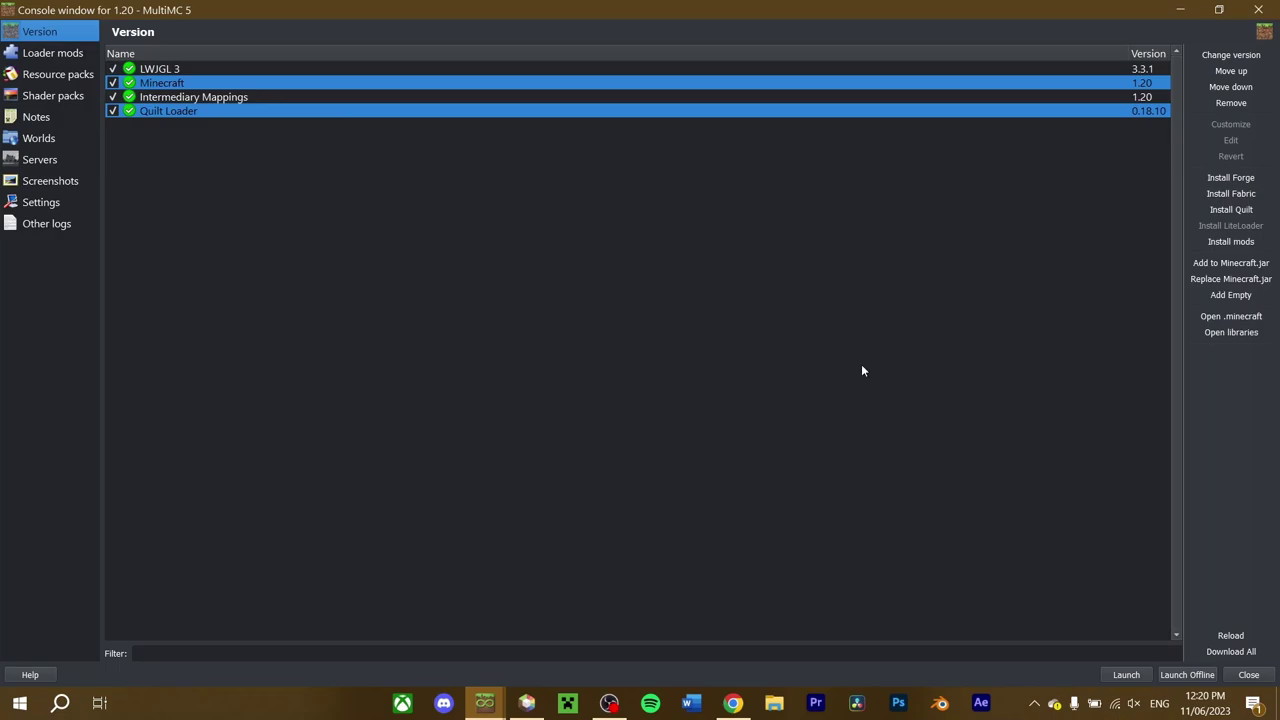
pyautogui.click(1126, 675)
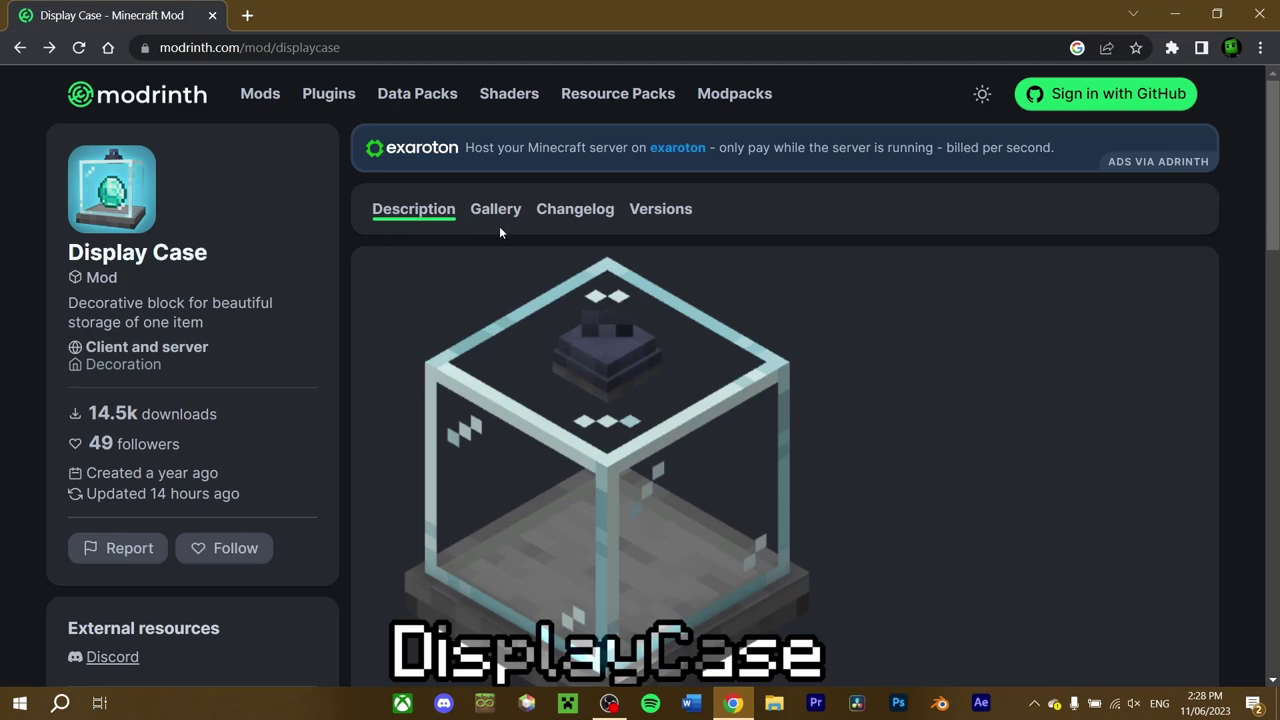
# Review the Display Case mod description and the details, dependencies and files of its Quilt-1.20-1.0.4 version on Modrinth
pyautogui.scroll(-5, 966, 357)
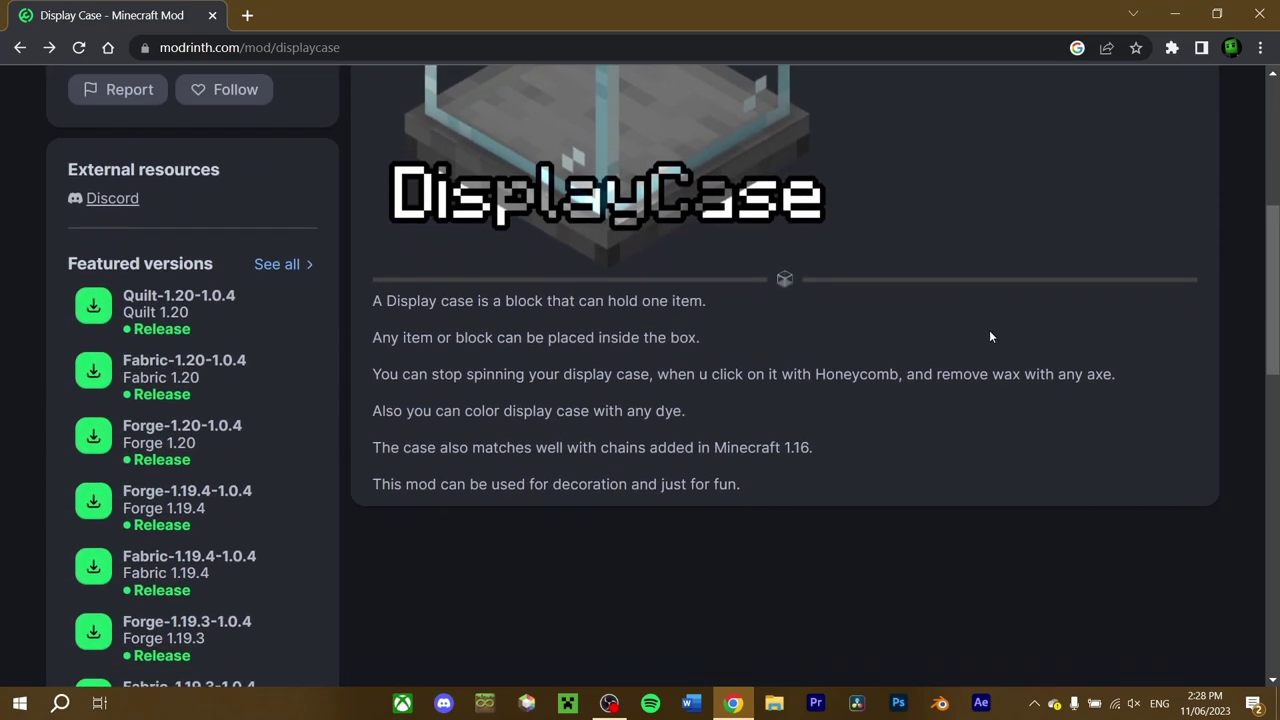
pyautogui.scroll(5, 942, 283)
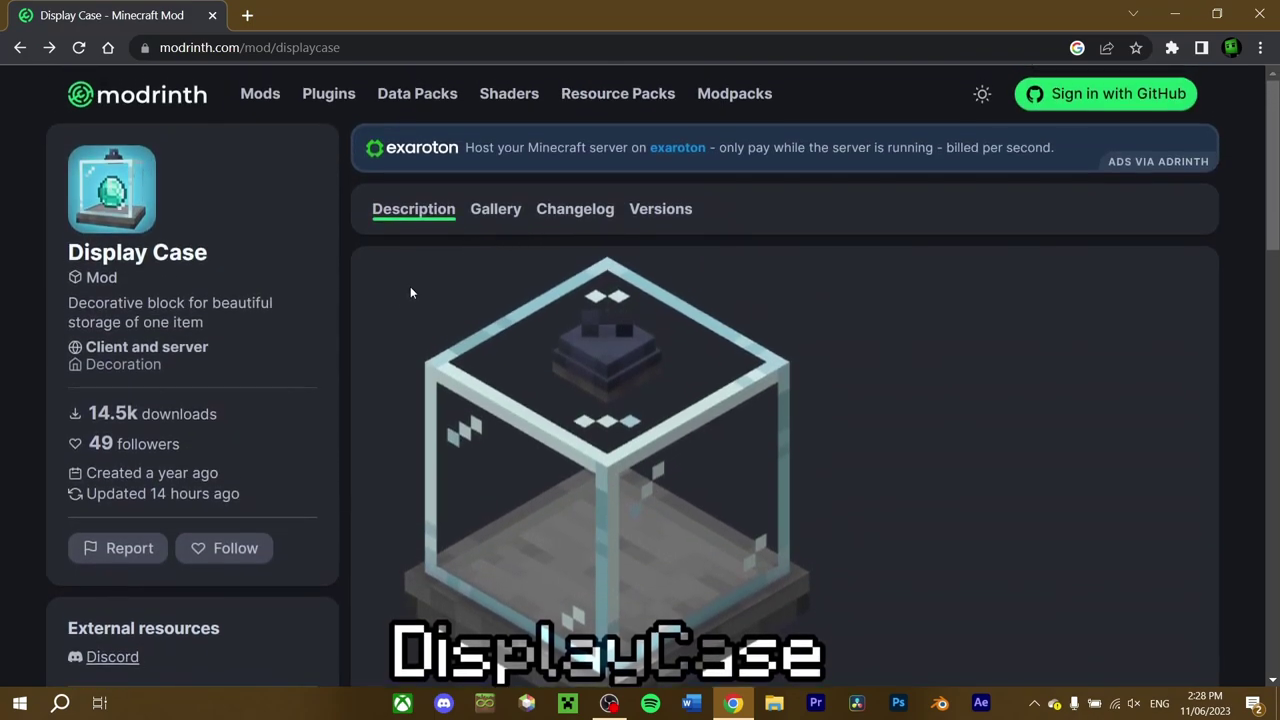
pyautogui.click(661, 212)
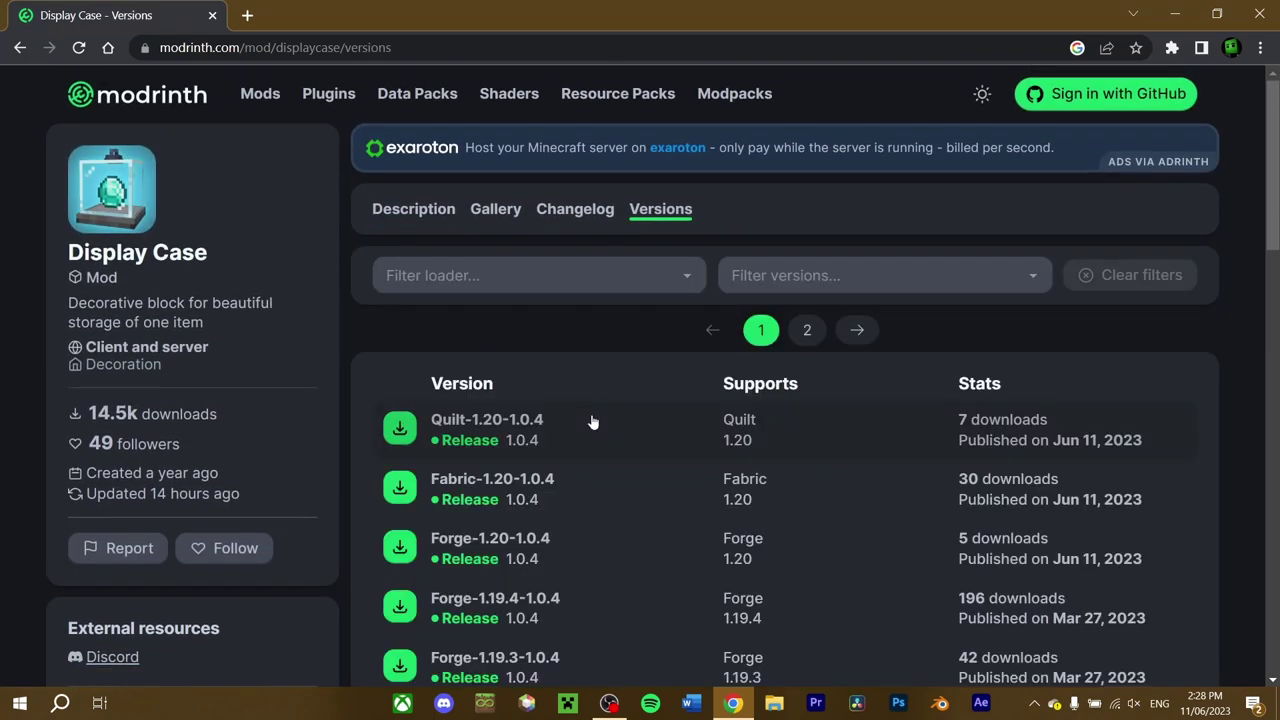
pyautogui.click(600, 420)
pyautogui.scroll(-2, 640, 404)
pyautogui.scroll(-1, 640, 404)
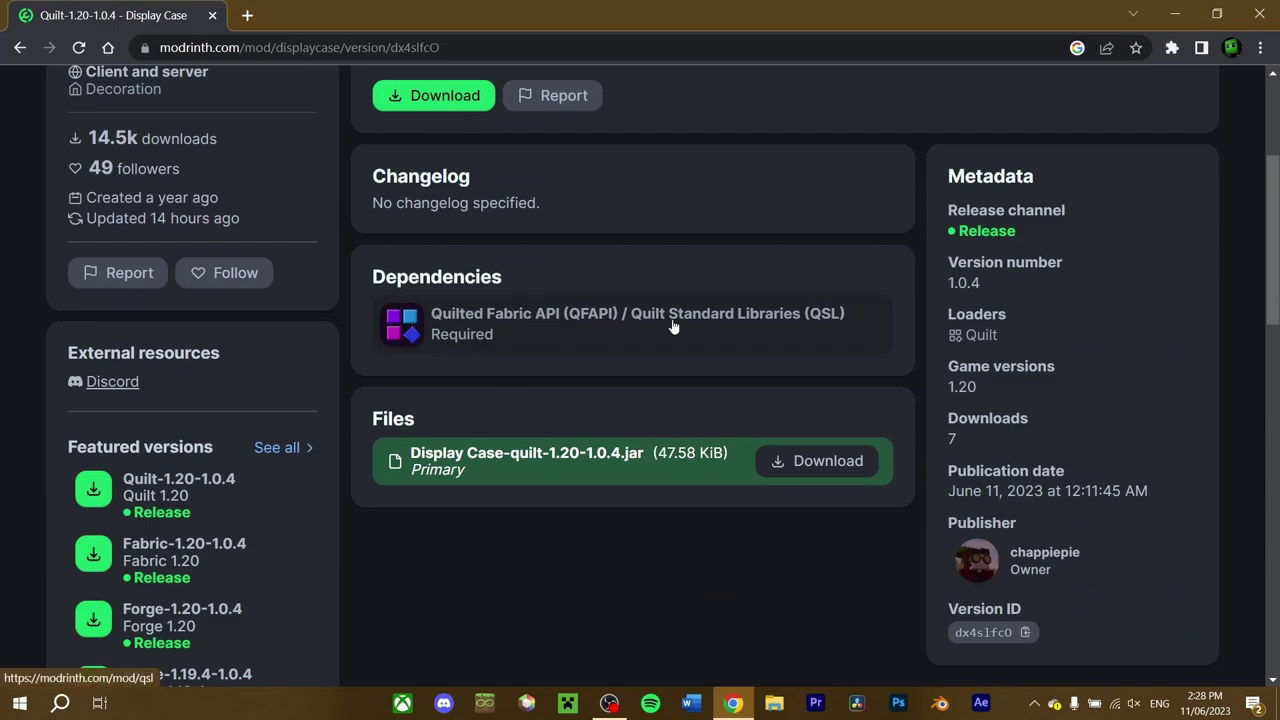
pyautogui.scroll(2, 672, 326)
pyautogui.scroll(-4, 543, 363)
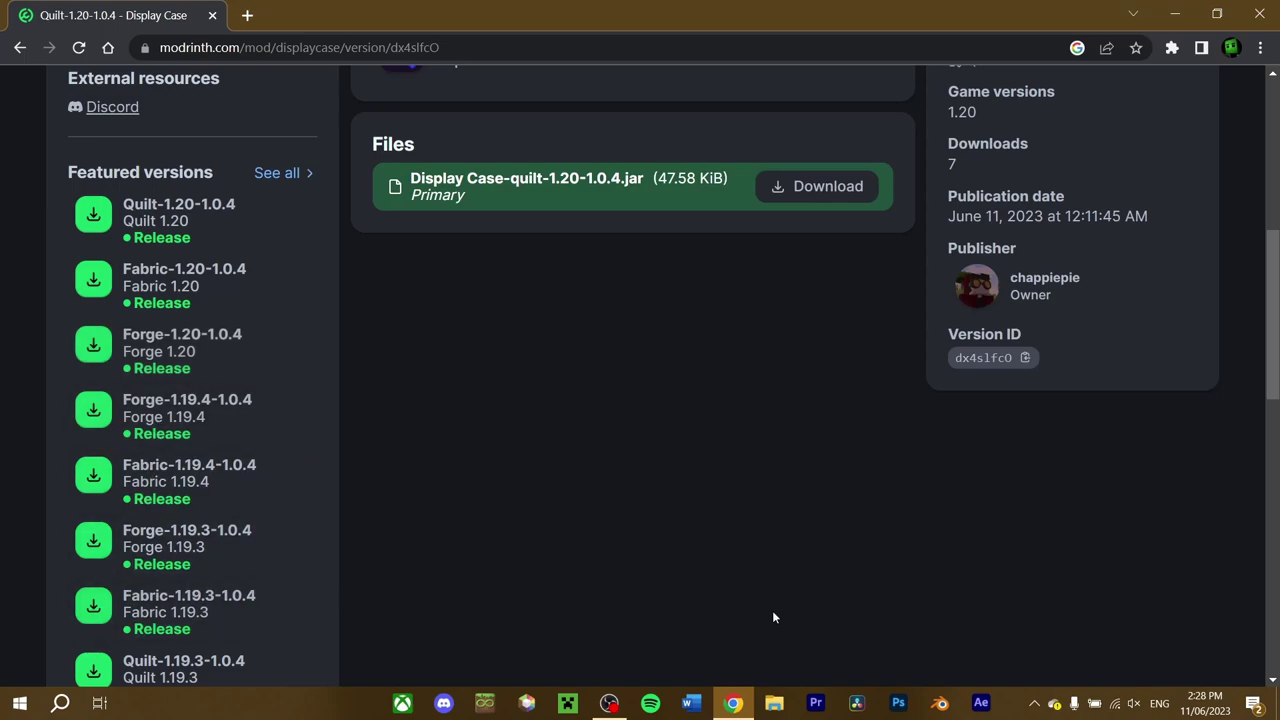
pyautogui.scroll(6, 1030, 470)
# Download the Quilt-1.20-1.0.4 release of Display Case from the mod's version list
pyautogui.click(663, 209)
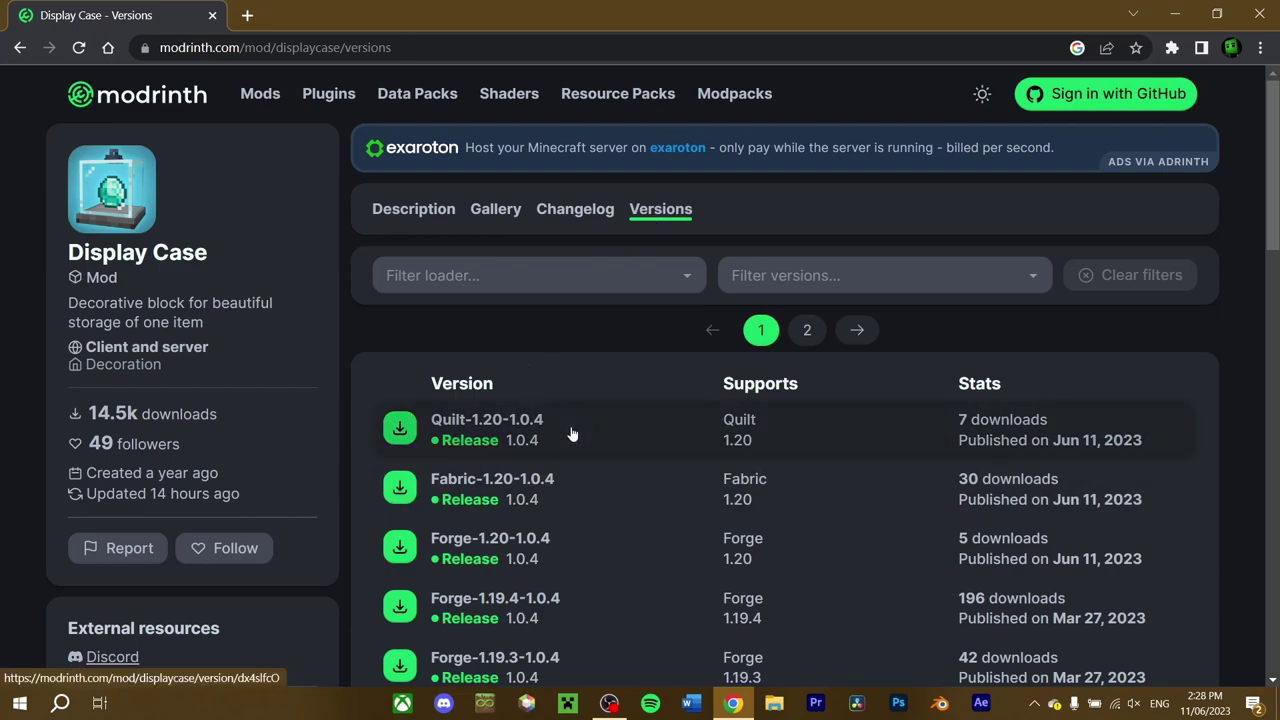
pyautogui.scroll(-1, 571, 430)
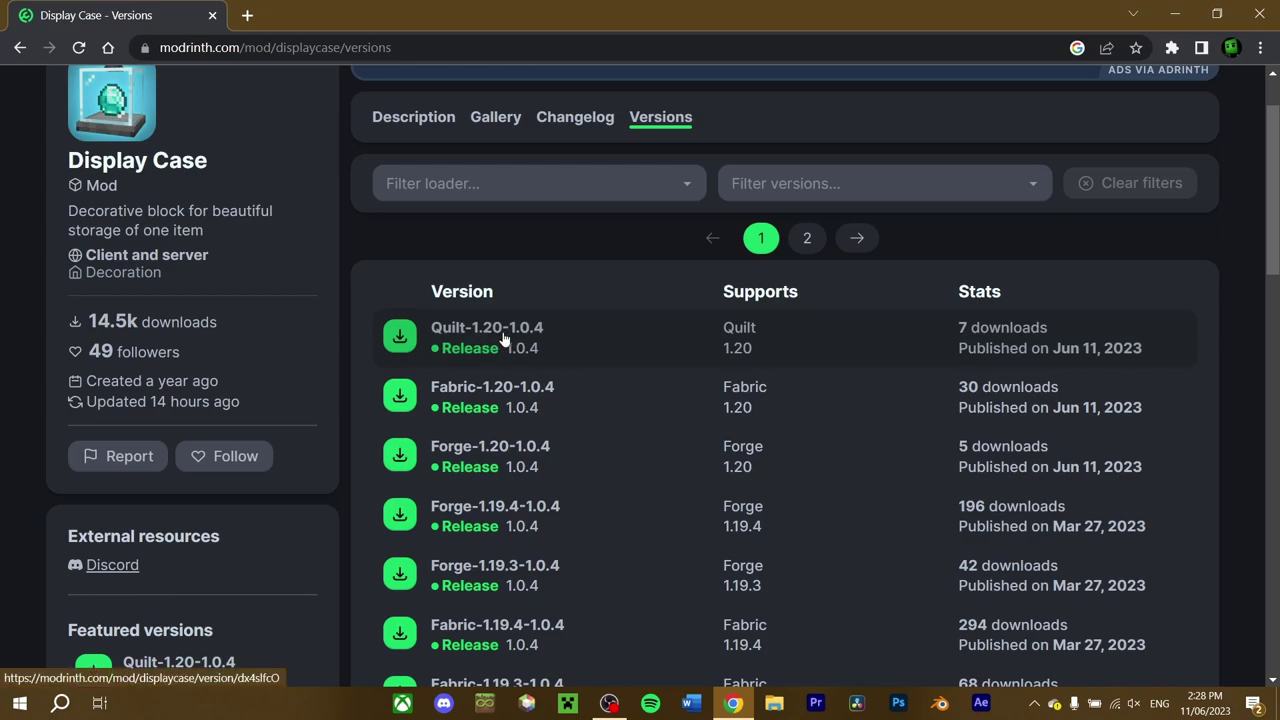
pyautogui.click(537, 341)
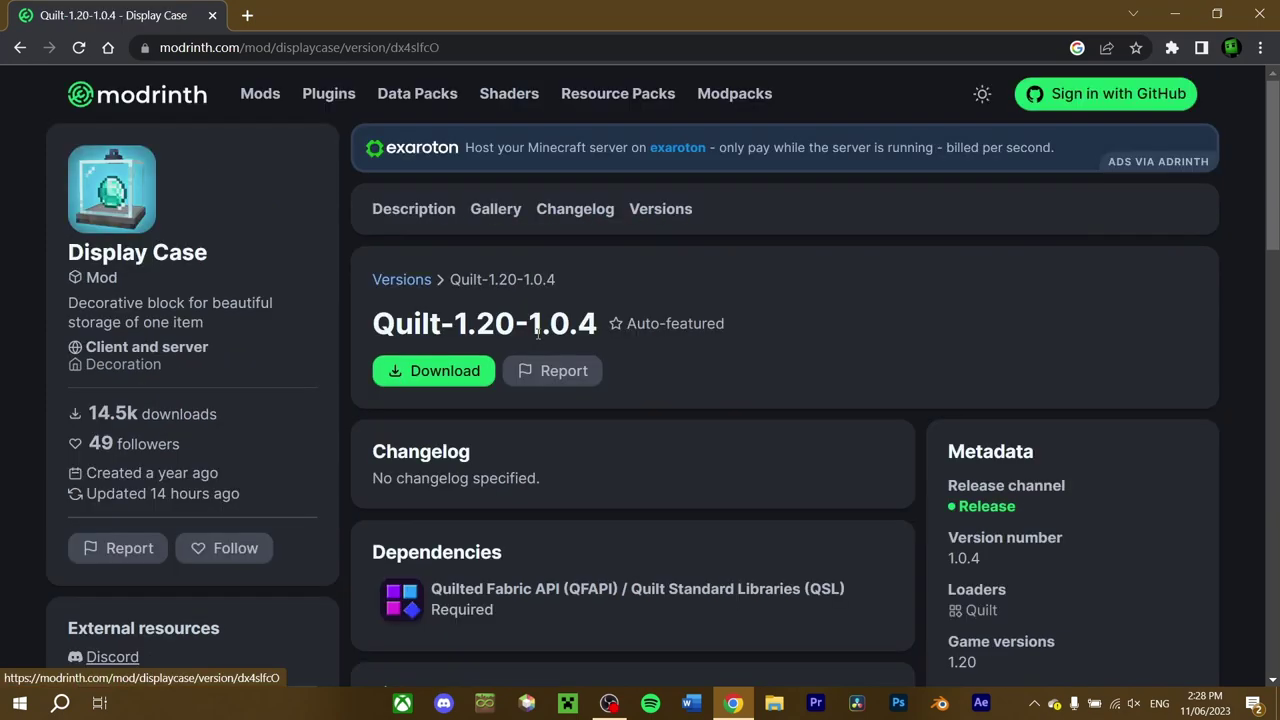
pyautogui.click(441, 371)
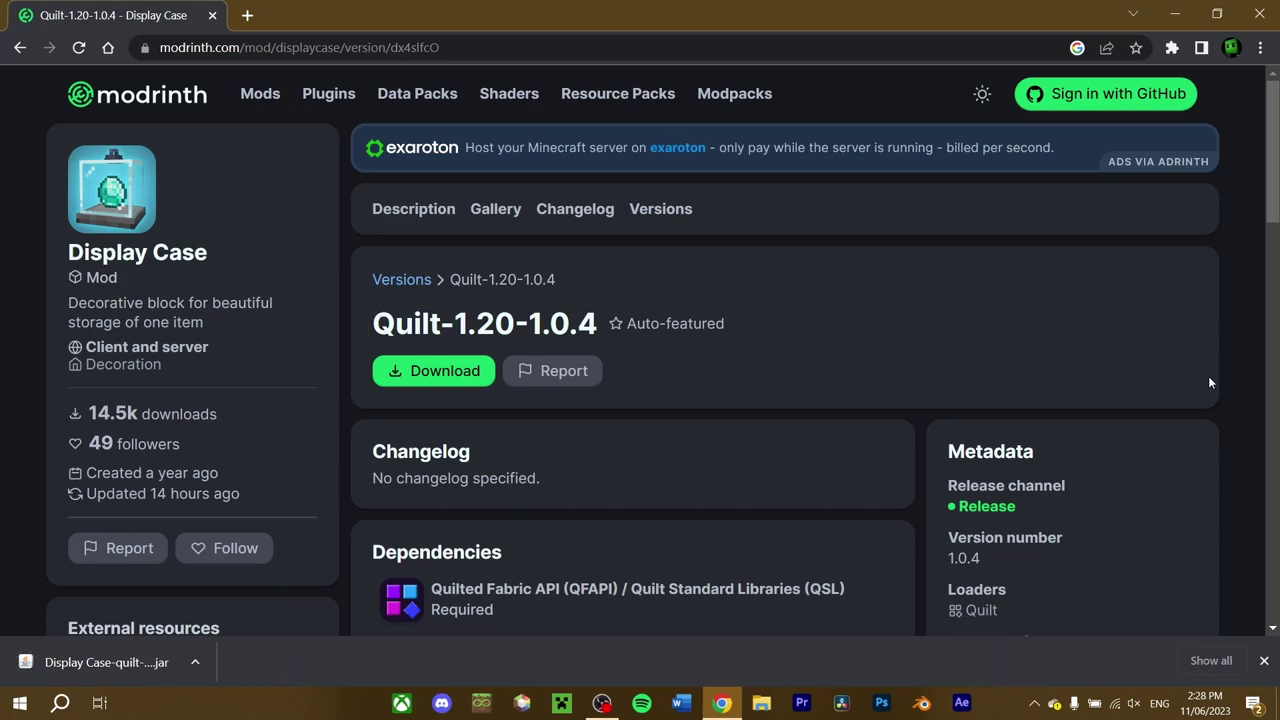
# Open the required Quilted Fabric API (QFAPI) / Quilt Standard Libraries (QSL) dependency of Display Case and show its version list
pyautogui.scroll(-2, 1209, 382)
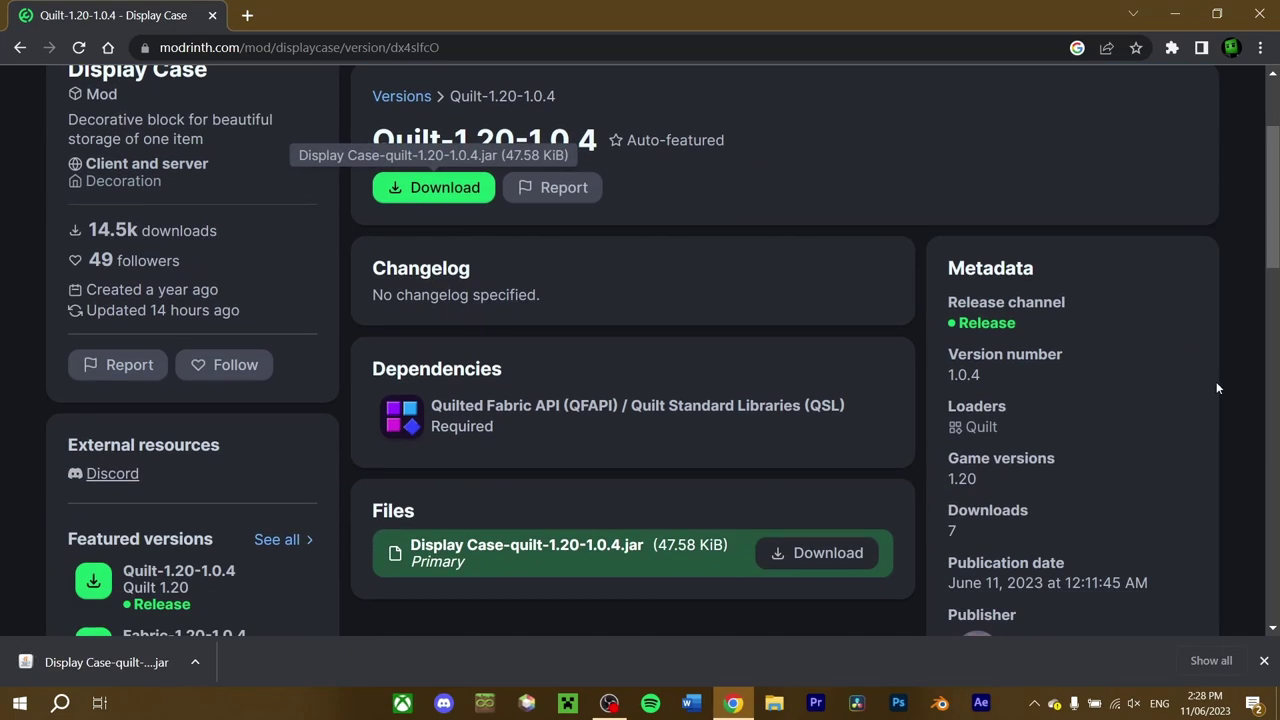
pyautogui.scroll(-1, 1170, 362)
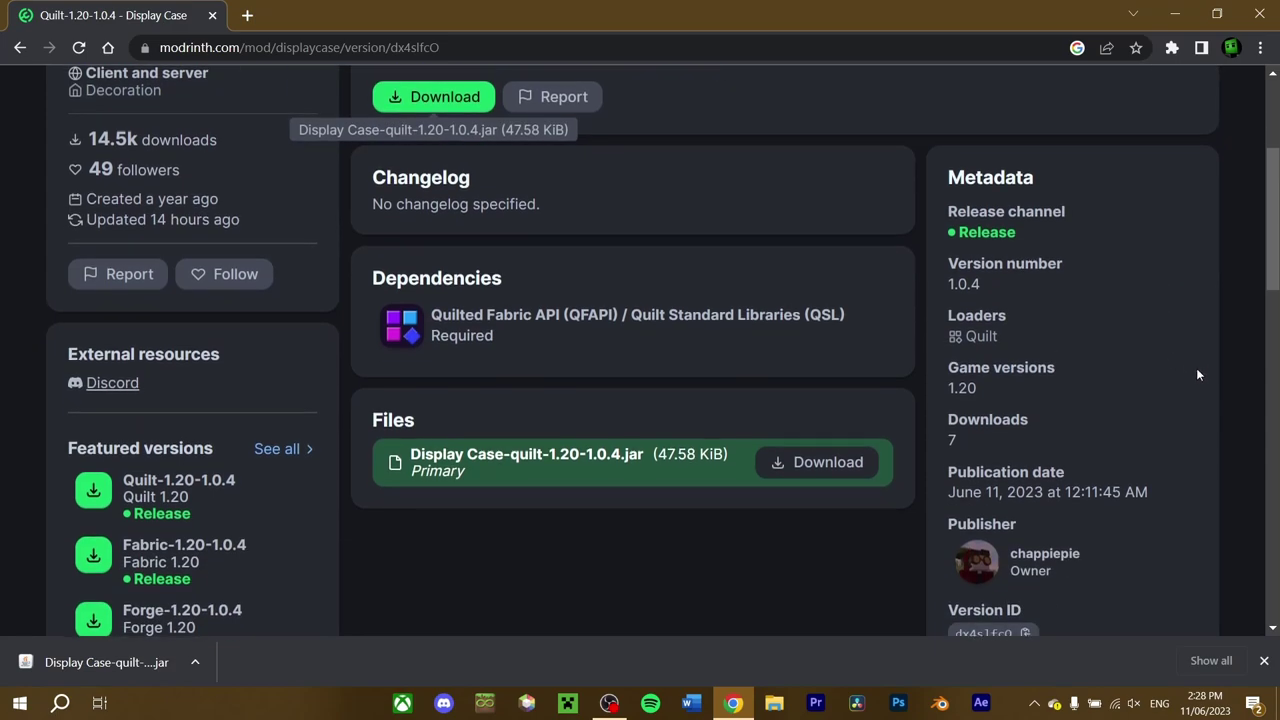
pyautogui.scroll(1, 1198, 374)
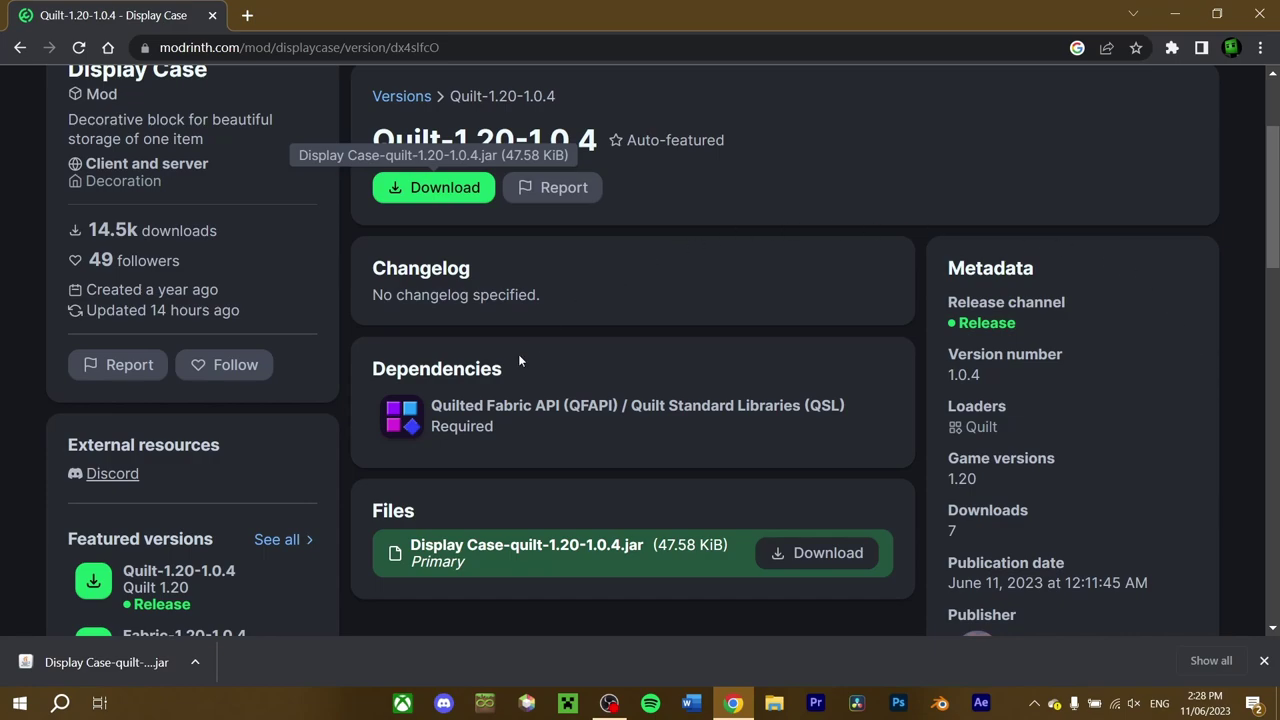
pyautogui.click(500, 414)
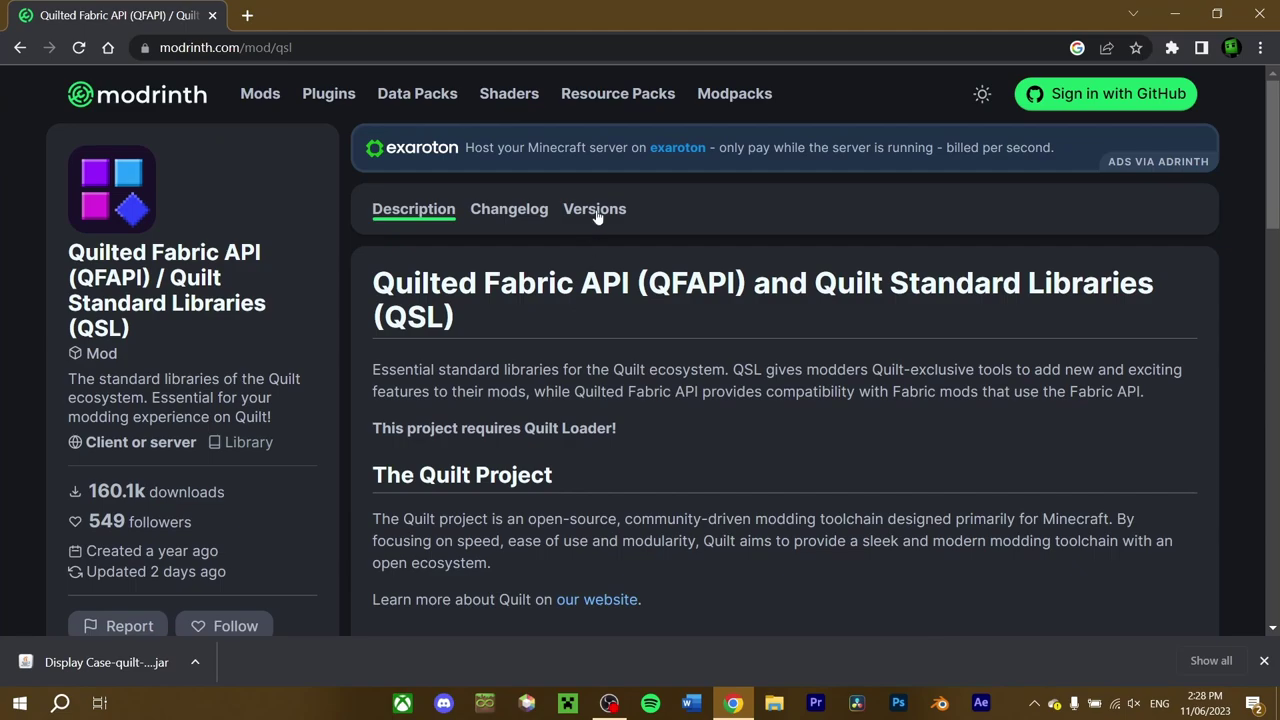
pyautogui.click(596, 216)
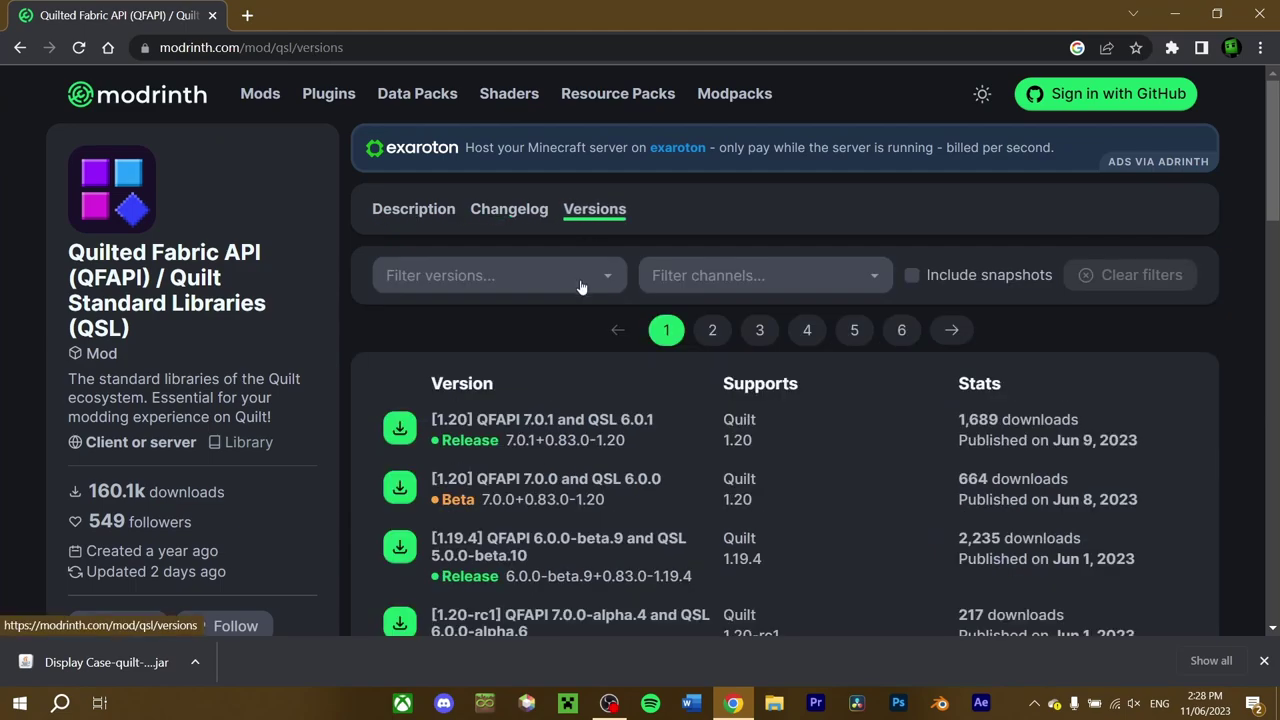
pyautogui.scroll(-1, 572, 307)
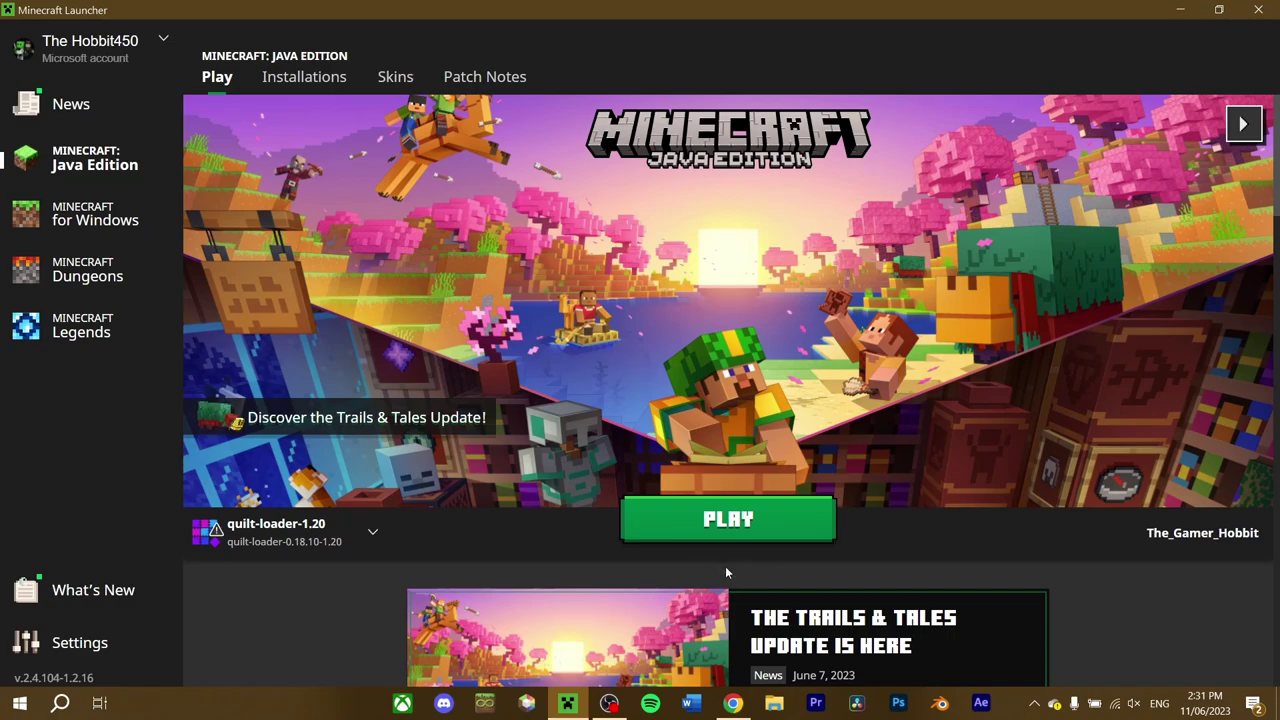
# Move the Display Case and QFAPI jars into the mods folder of Minecraft Launcher's quilt-loader-1.20 installation, and view Functional Blocks in the game's creative inventory
pyautogui.click(300, 78)
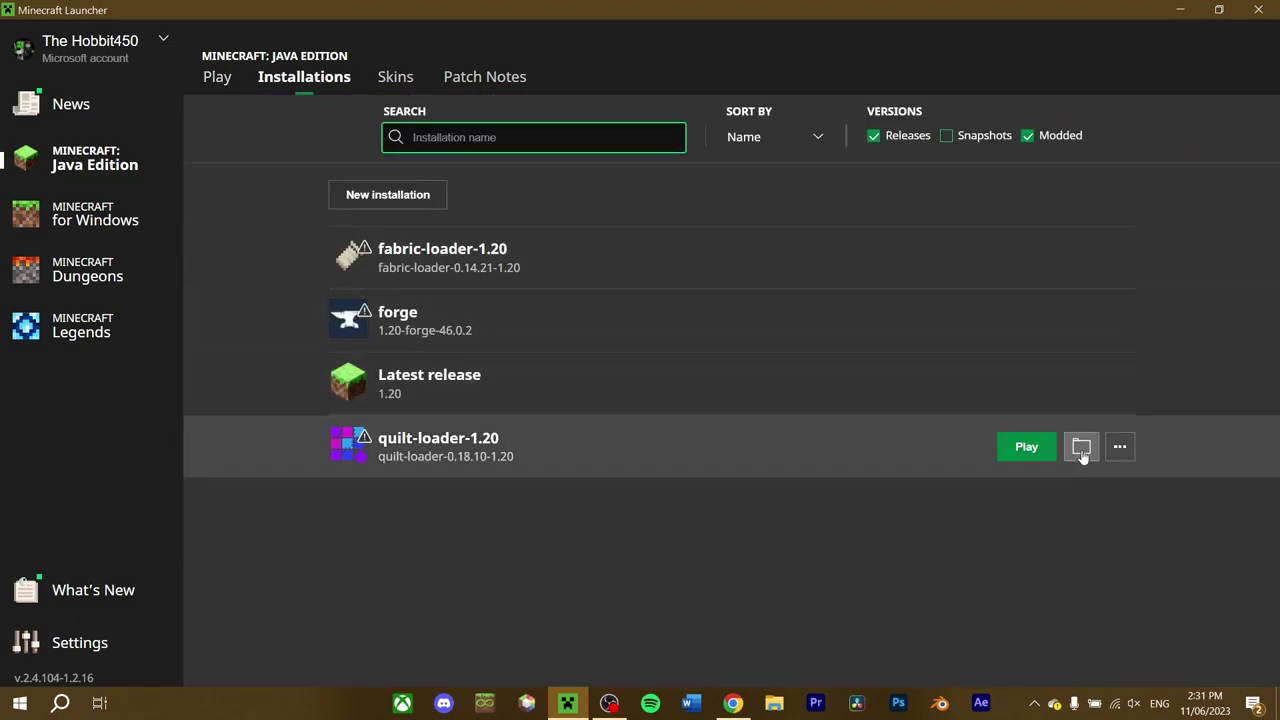
pyautogui.click(1083, 455)
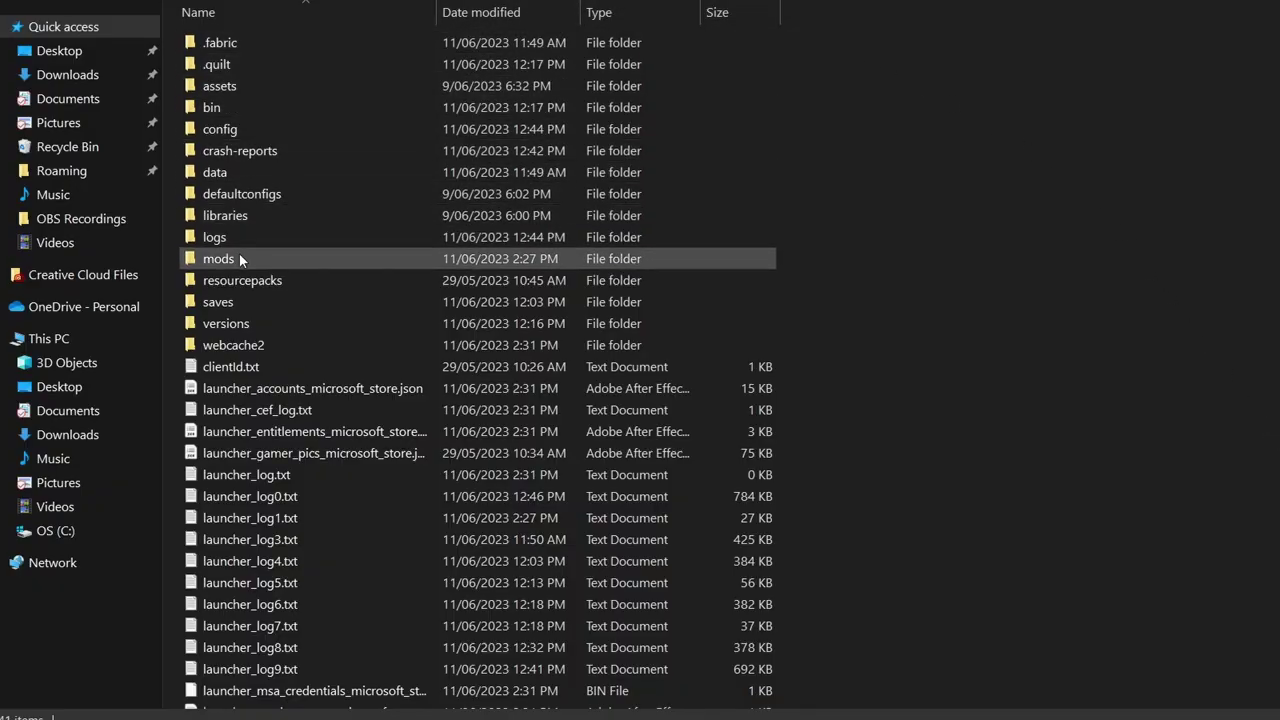
pyautogui.doubleClick(240, 259)
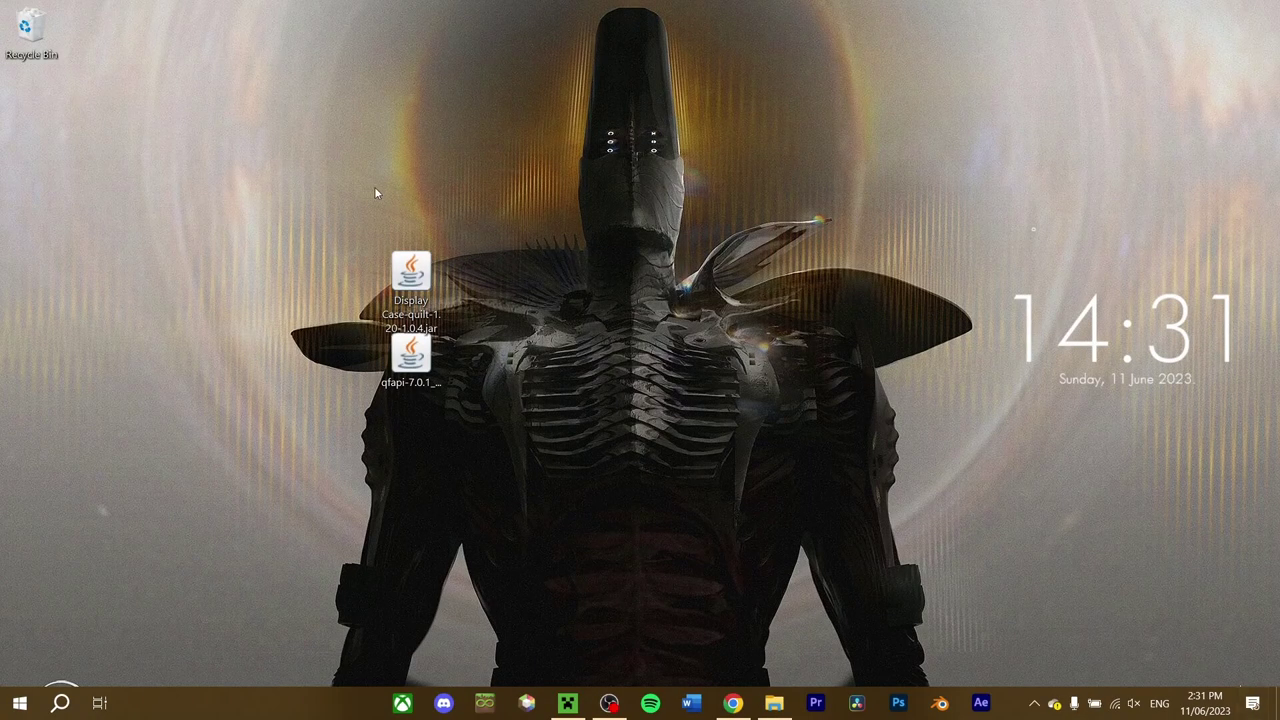
pyautogui.moveTo(376, 193); pyautogui.dragTo(714, 575)
pyautogui.moveTo(893, 607); pyautogui.dragTo(893, 607)
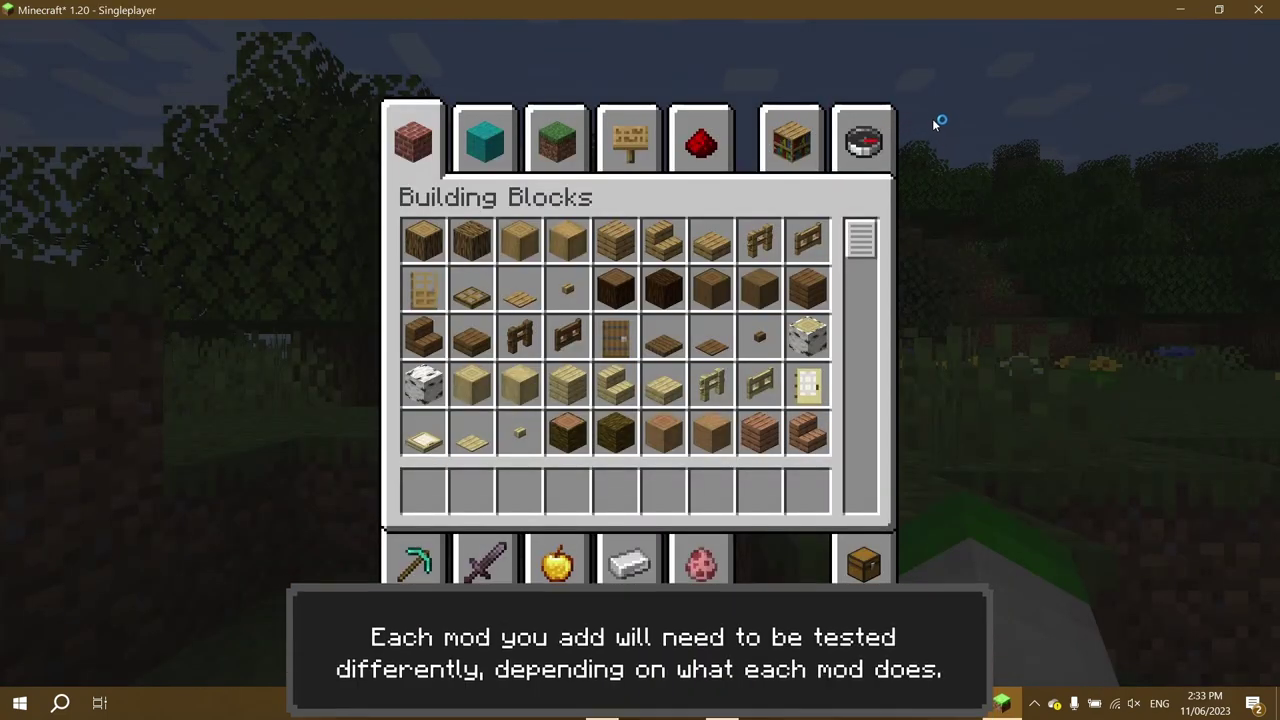
pyautogui.click(610, 146)
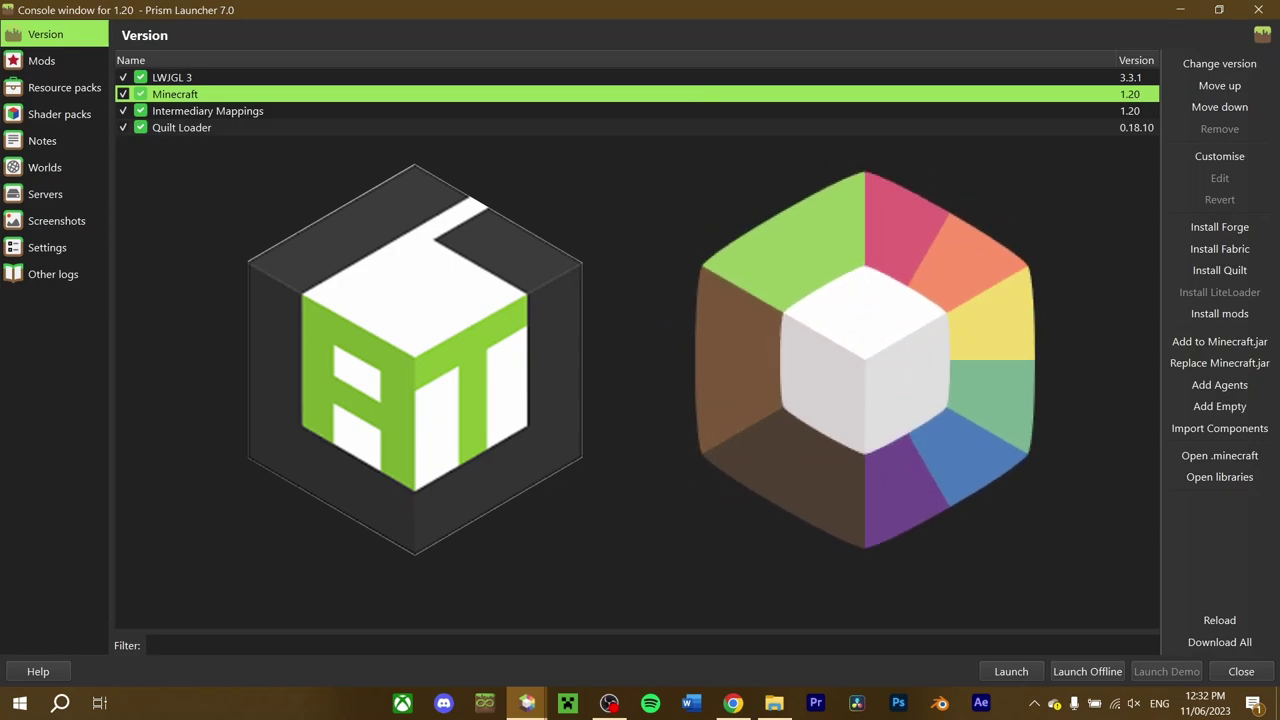
# In Prism Launcher, find "nicer skies" on Modrinth and download Nicer Skies 1.2.0 into the 1.20 instance
pyautogui.click(84, 66)
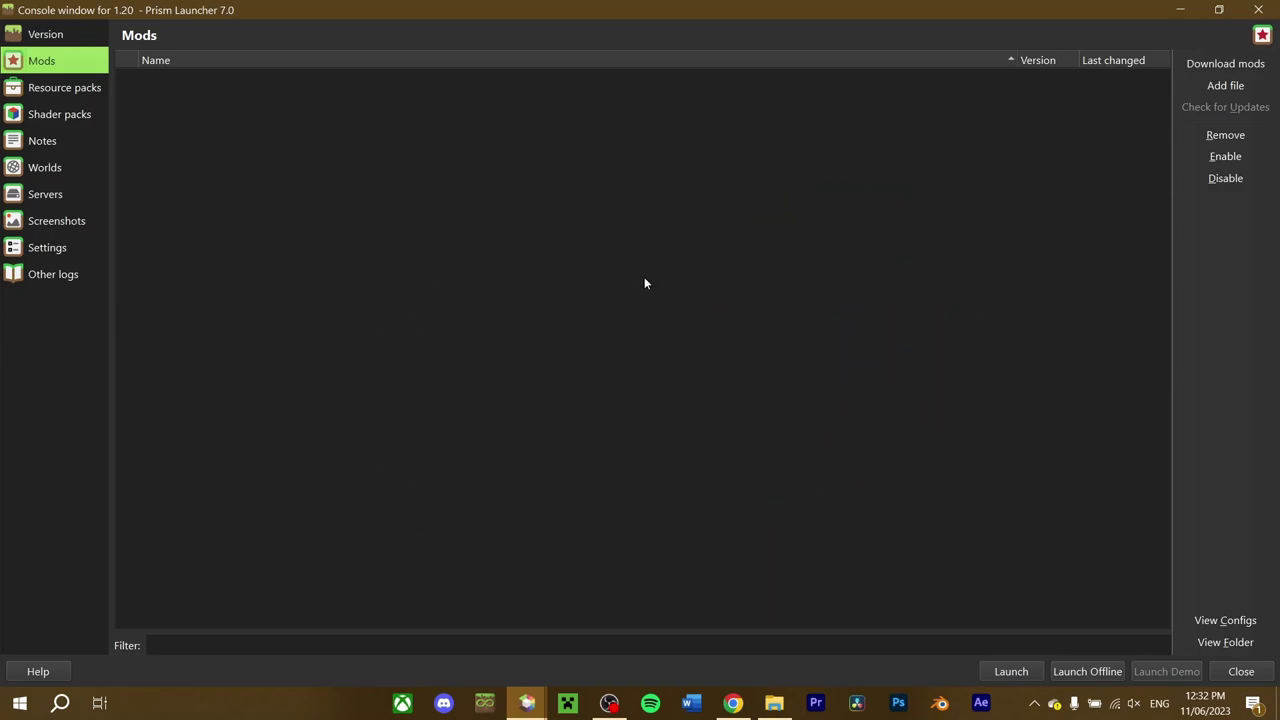
pyautogui.click(1222, 63)
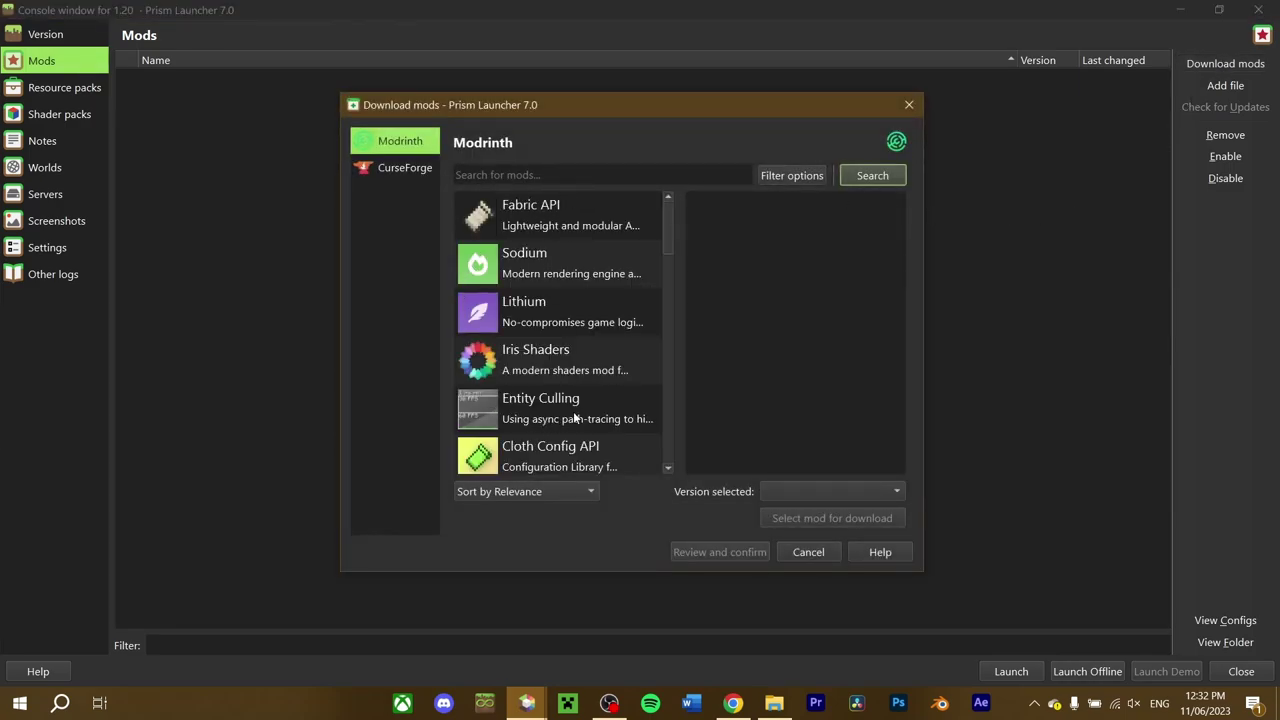
pyautogui.click(420, 170)
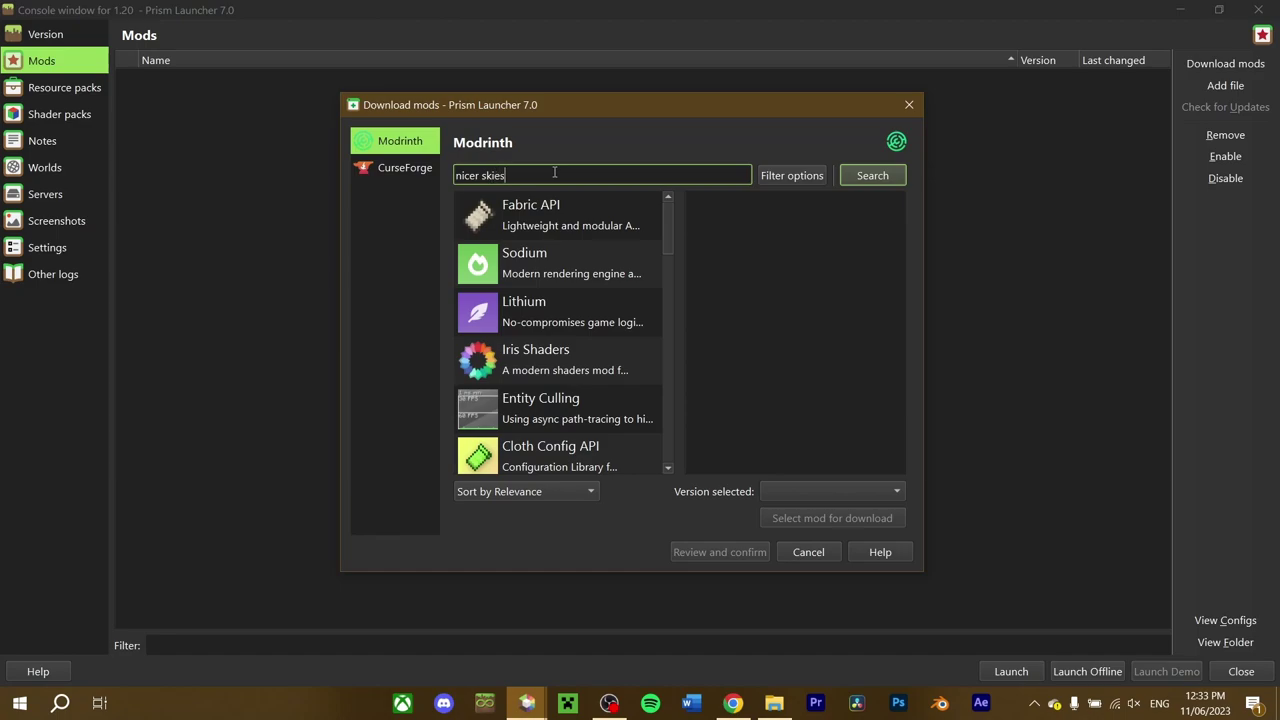
pyautogui.press('Return')
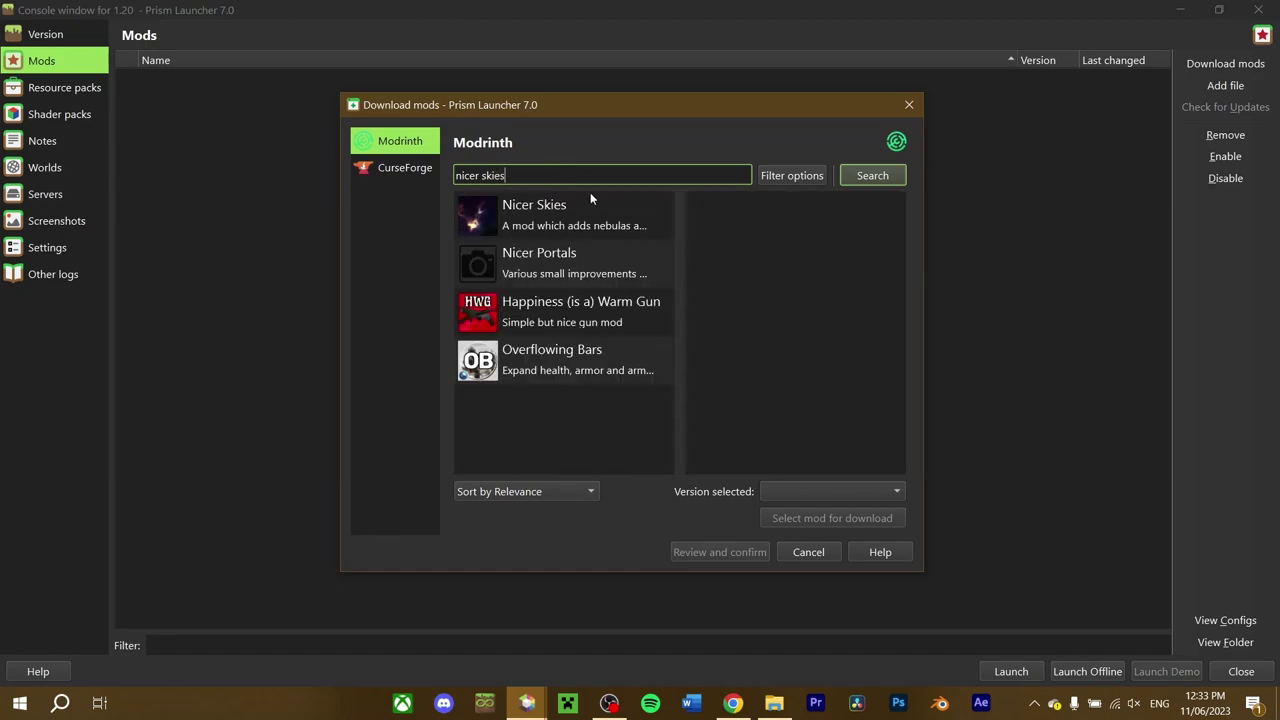
pyautogui.click(596, 216)
pyautogui.click(797, 520)
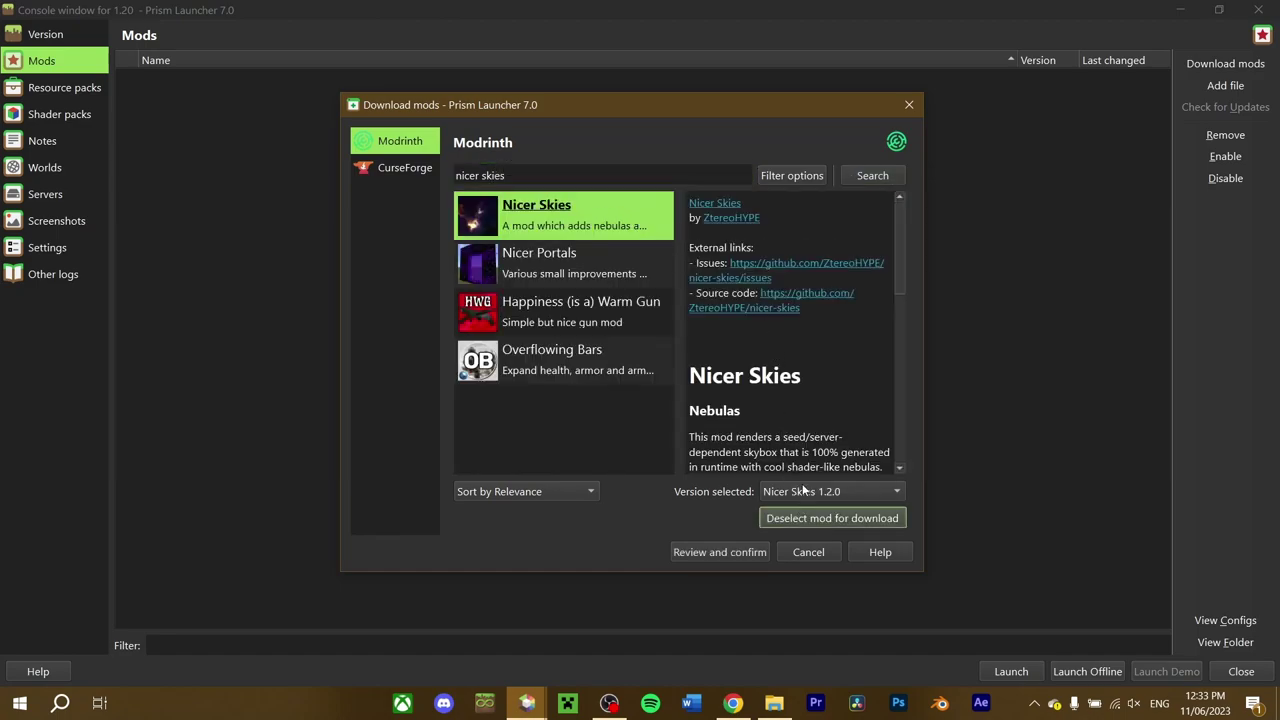
pyautogui.moveTo(902, 240); pyautogui.dragTo(744, 507)
pyautogui.click(724, 552)
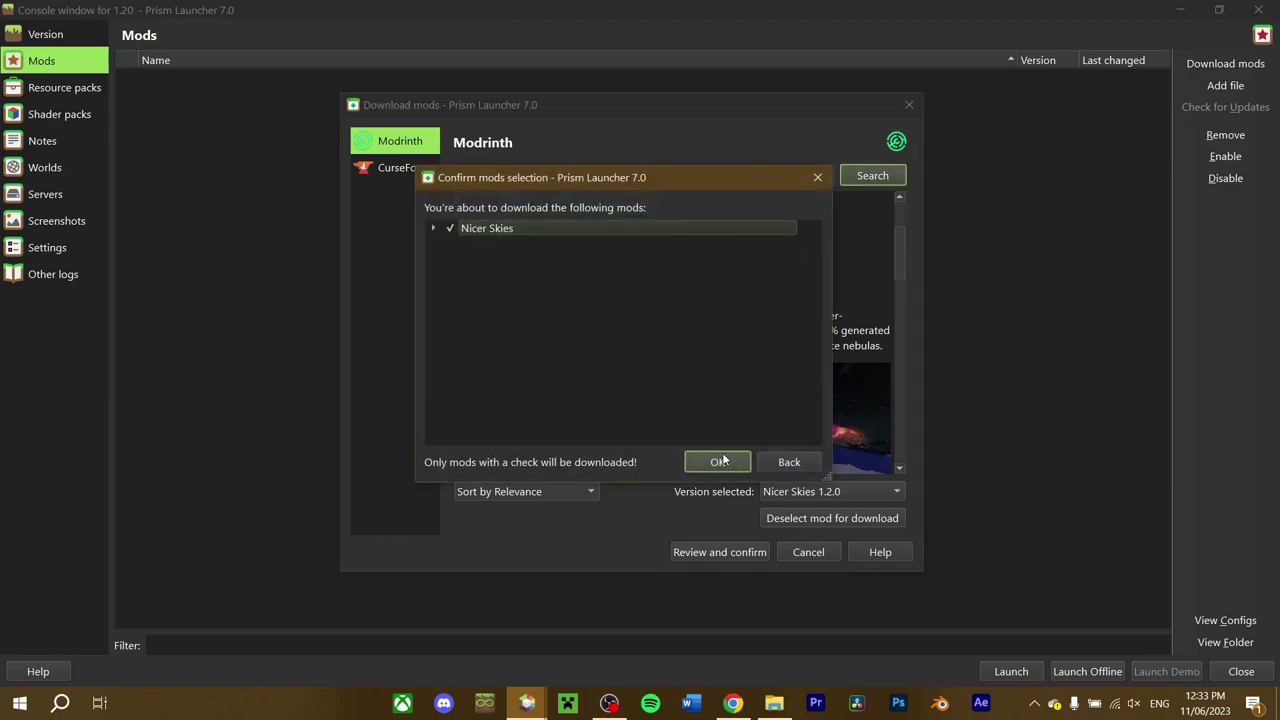
pyautogui.click(716, 463)
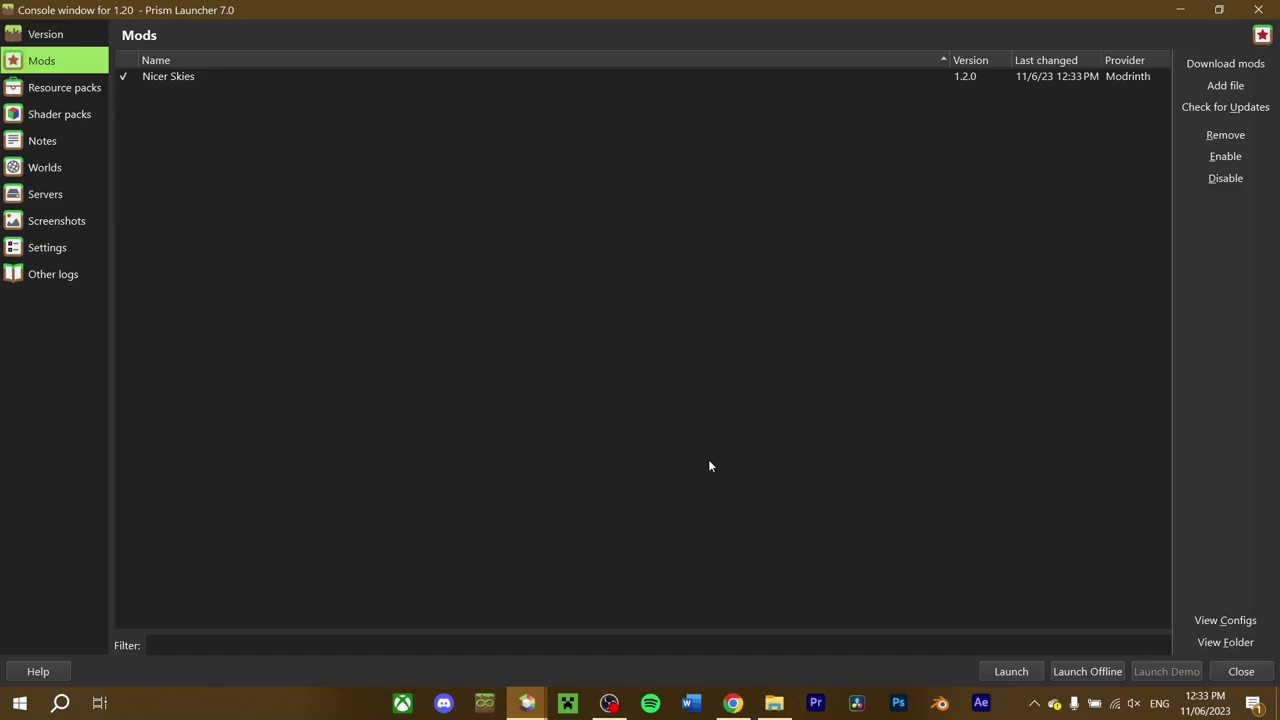
# Launch the Prism Launcher 1.20 instance and run /time set 17000 in a singleplayer world to test the sky mod
pyautogui.click(1010, 671)
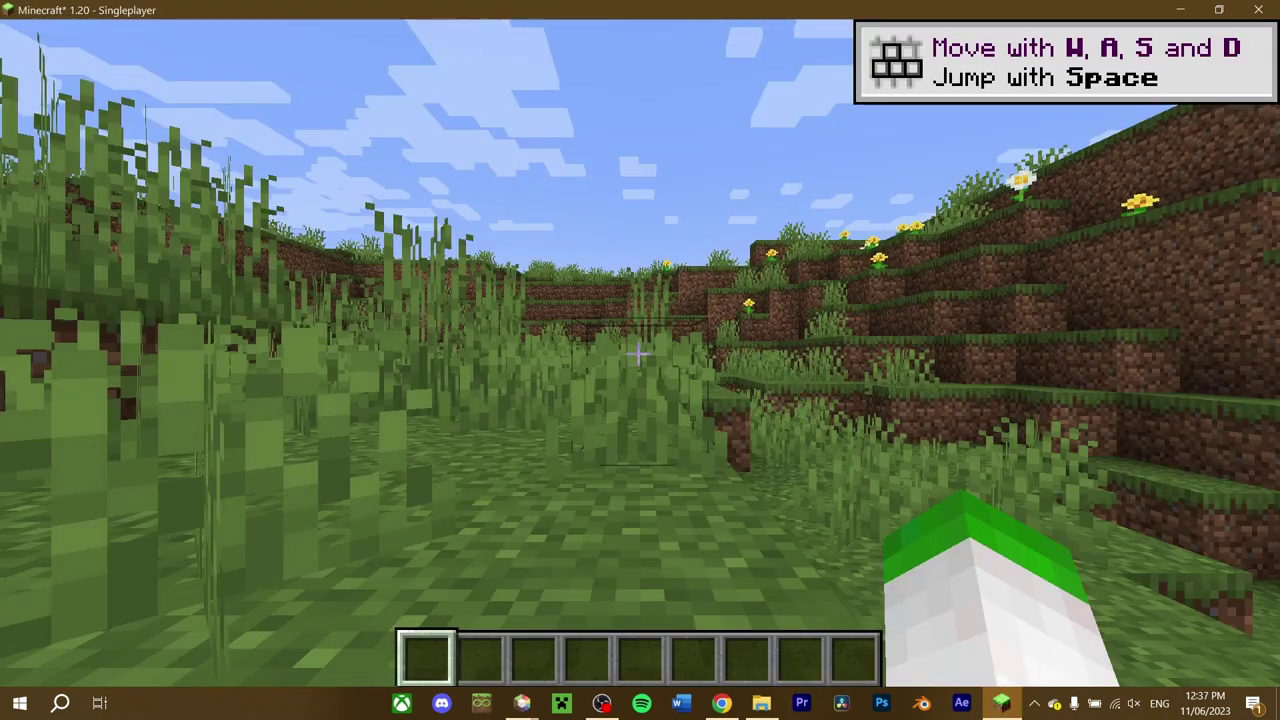
pyautogui.press('/')
pyautogui.write('time set 1d')
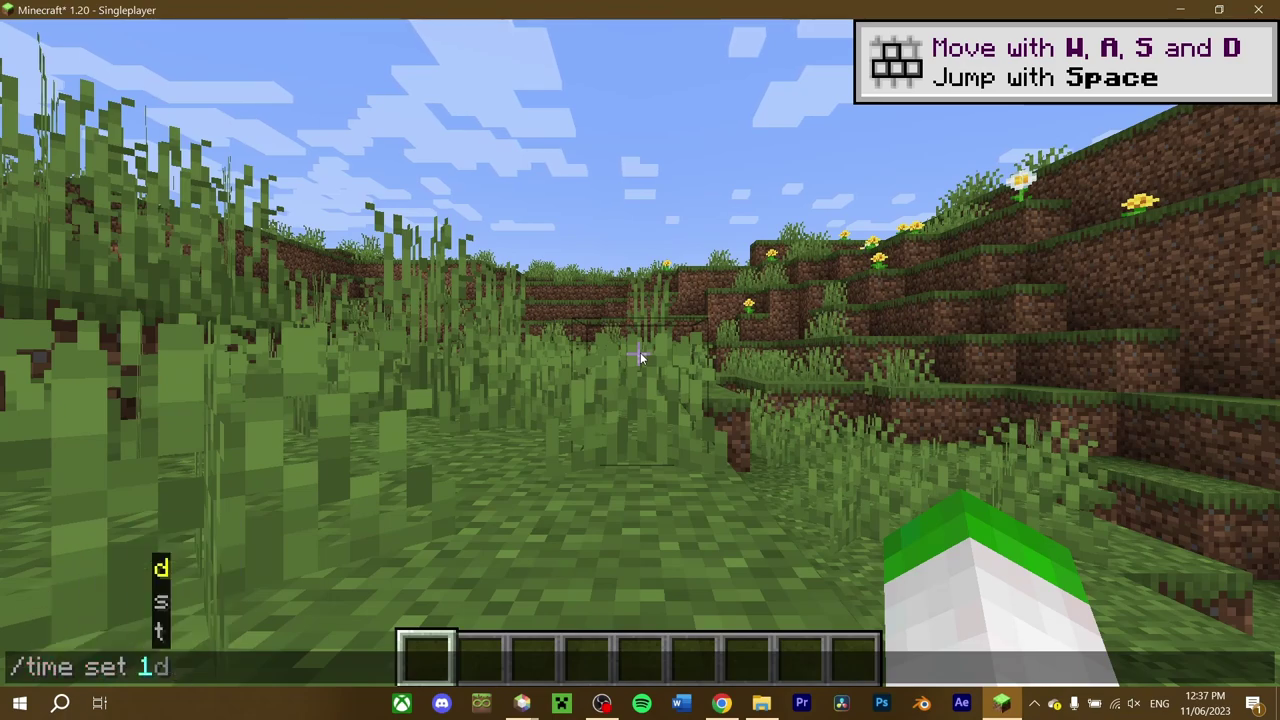
pyautogui.write('7000')
pyautogui.press('Return')
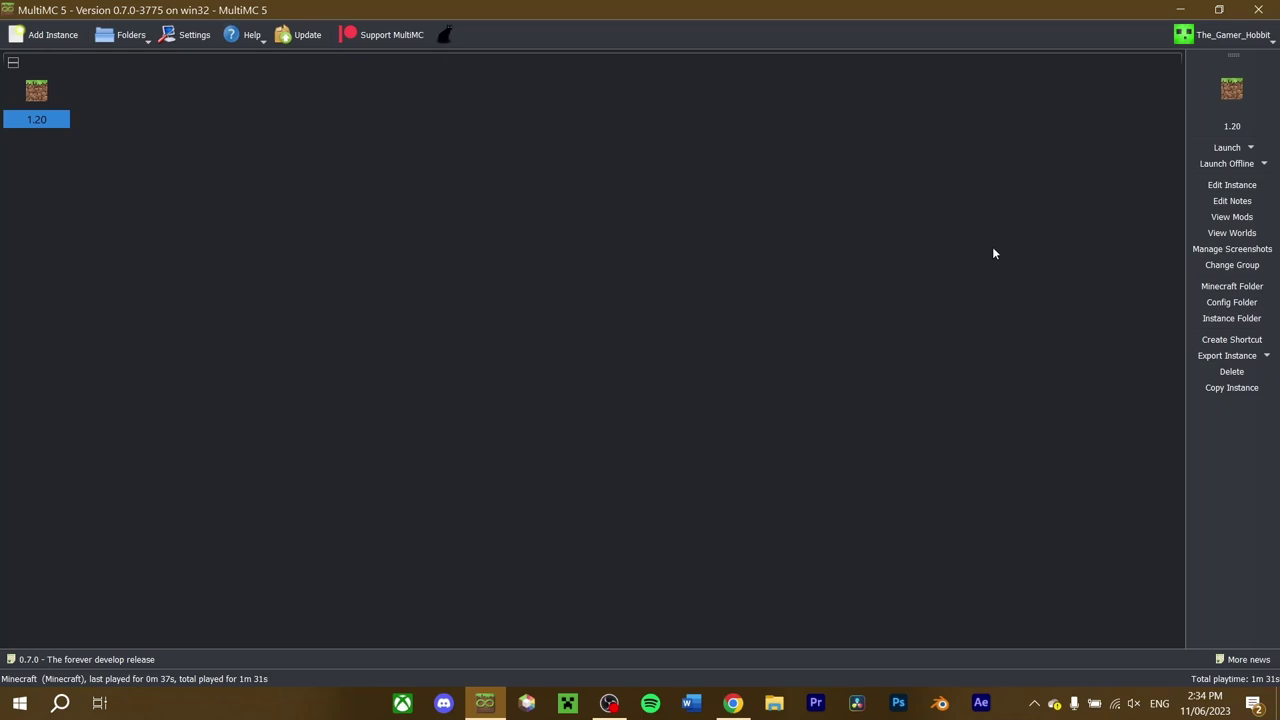
# Switch to MultiMC and add the Display Case and Quilted Fabric API jars to the 1.20 instance's loader mods
pyautogui.click(1232, 217)
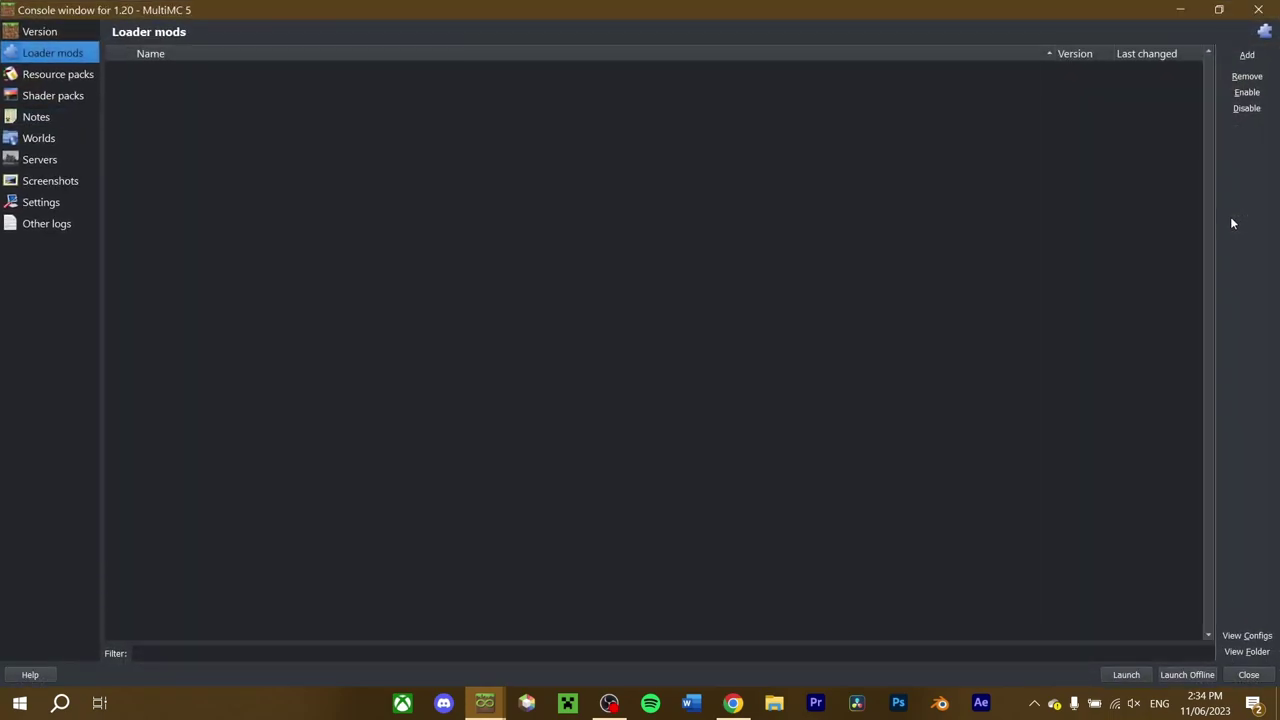
pyautogui.press('super+d')
pyautogui.moveTo(498, 706)
pyautogui.moveTo(498, 706); pyautogui.dragTo(688, 345)
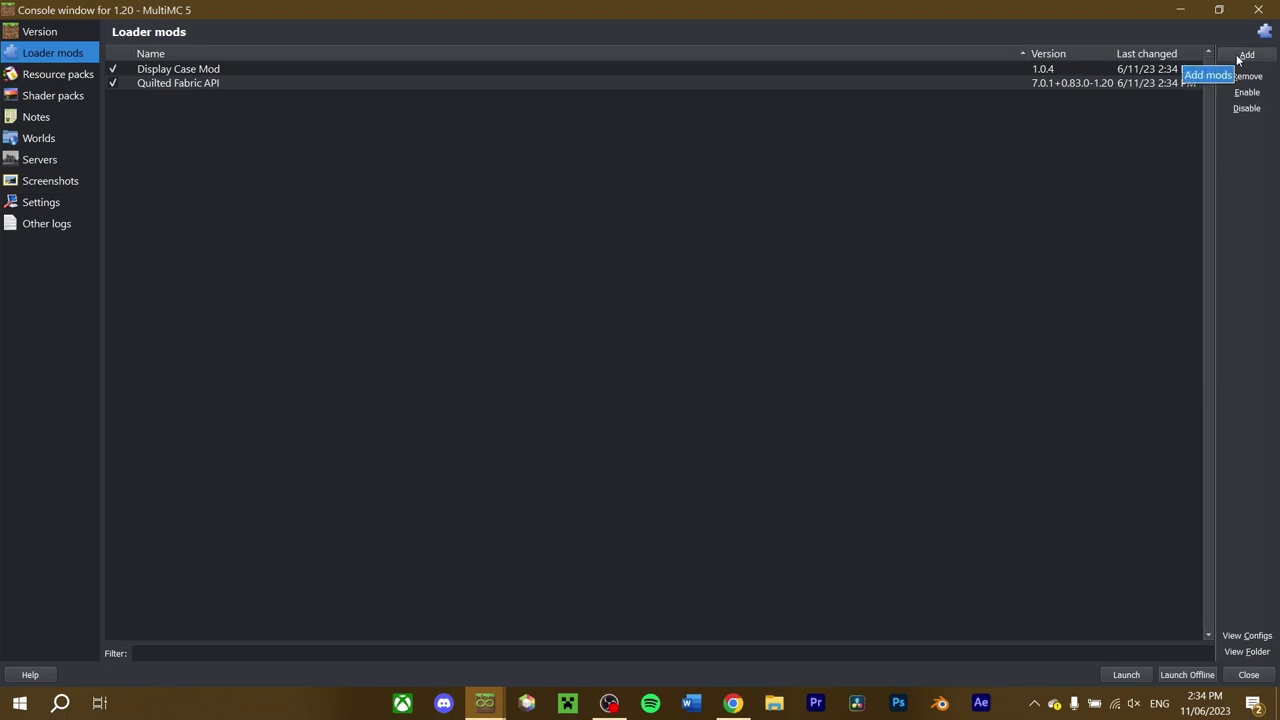
# Launch the modded MultiMC 1.20 instance and view the Functional Blocks category in the creative inventory
pyautogui.click(1127, 675)
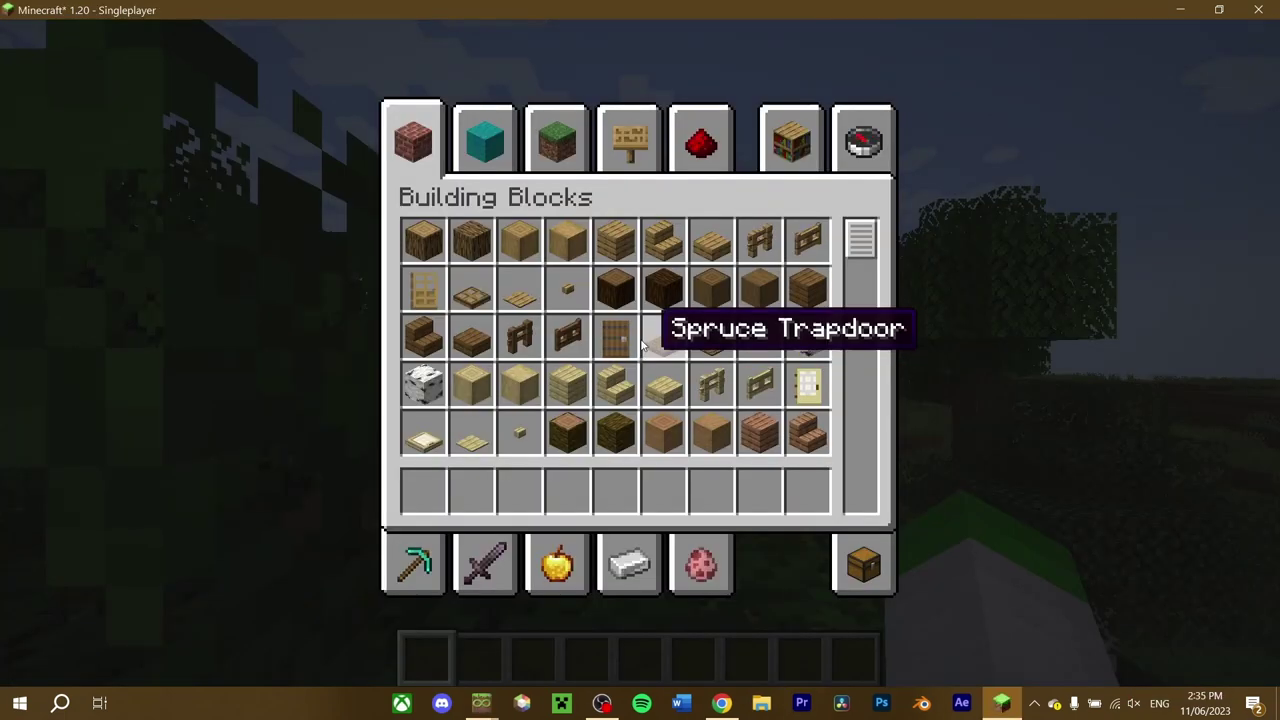
pyautogui.click(634, 142)
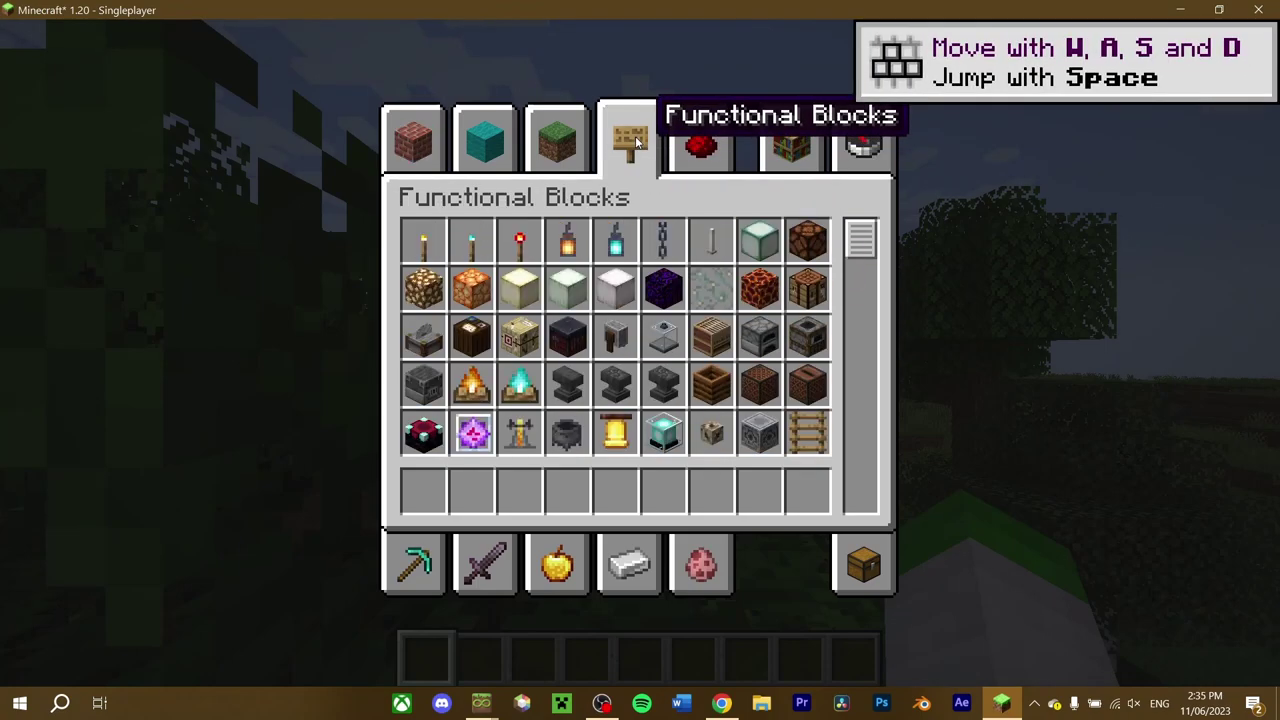